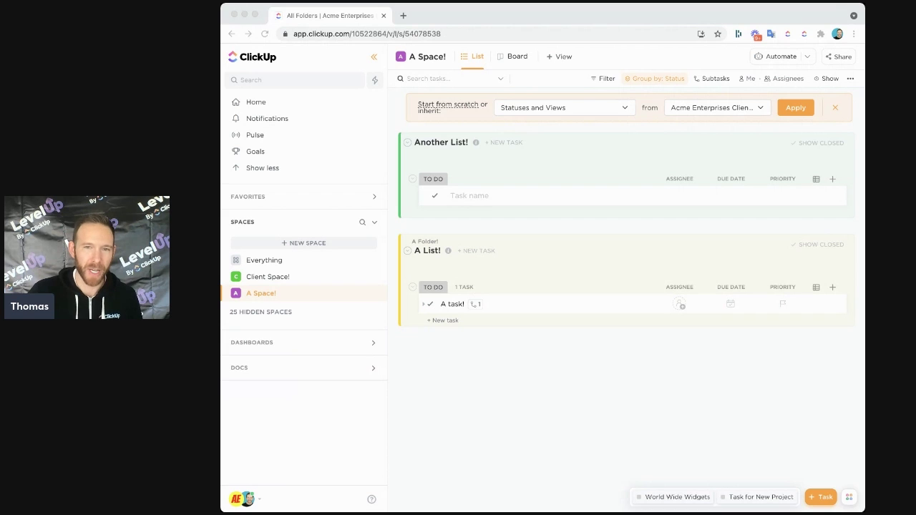
# Review the options in the Acme Enterprises workspace menu and close it.
pyautogui.moveTo(220, 215); pyautogui.dragTo(174, 215)
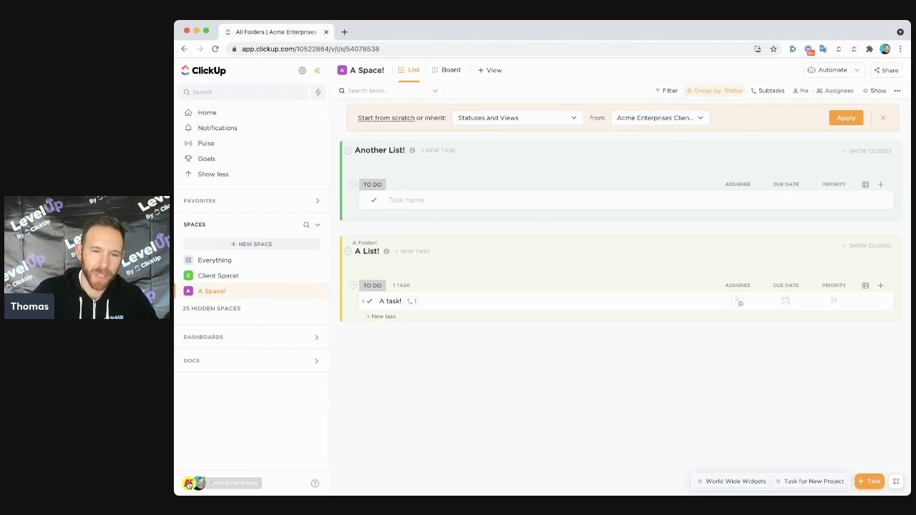
pyautogui.click(196, 485)
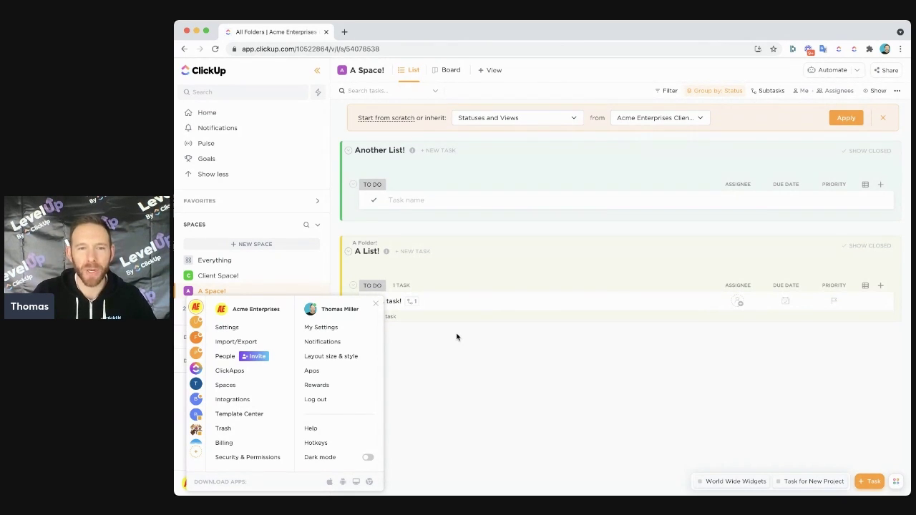
pyautogui.click(376, 306)
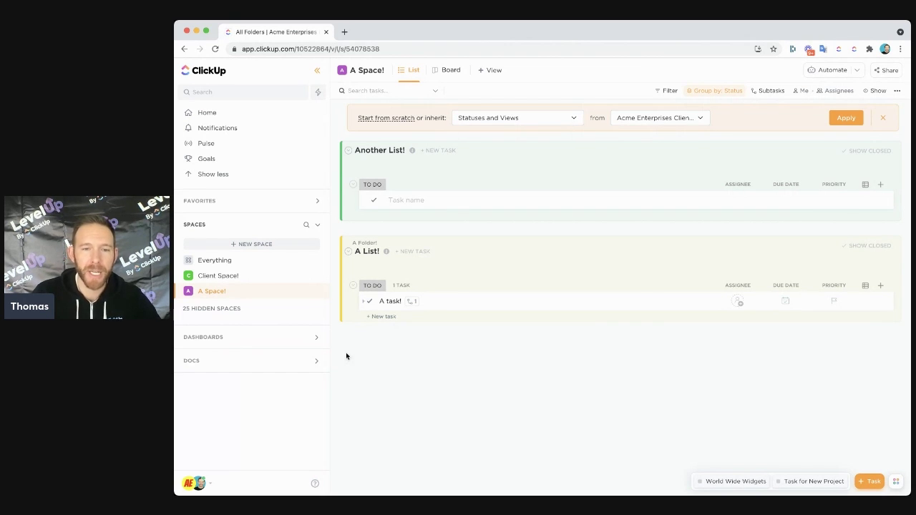
pyautogui.click(199, 483)
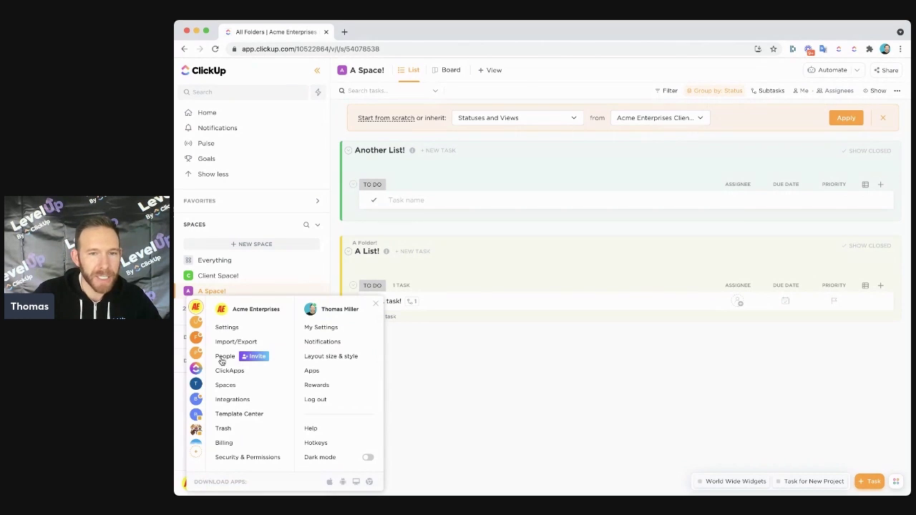
pyautogui.click(440, 334)
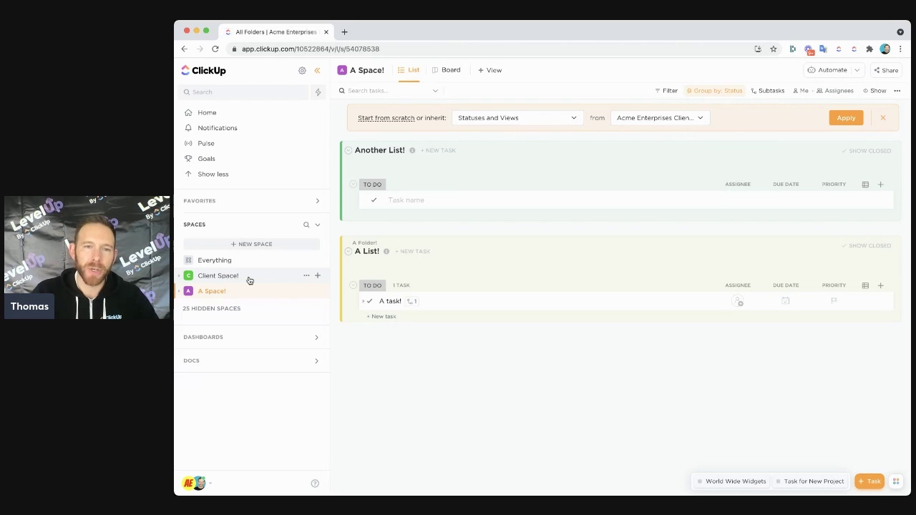
# Examine the folders and lists inside Client Space! and A Space!, leaving A Space! collapsed.
pyautogui.click(189, 277)
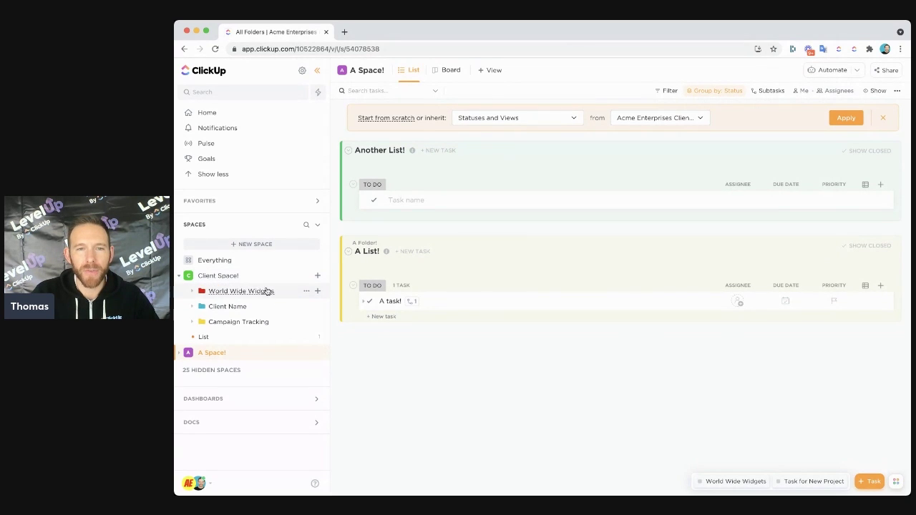
pyautogui.click(188, 354)
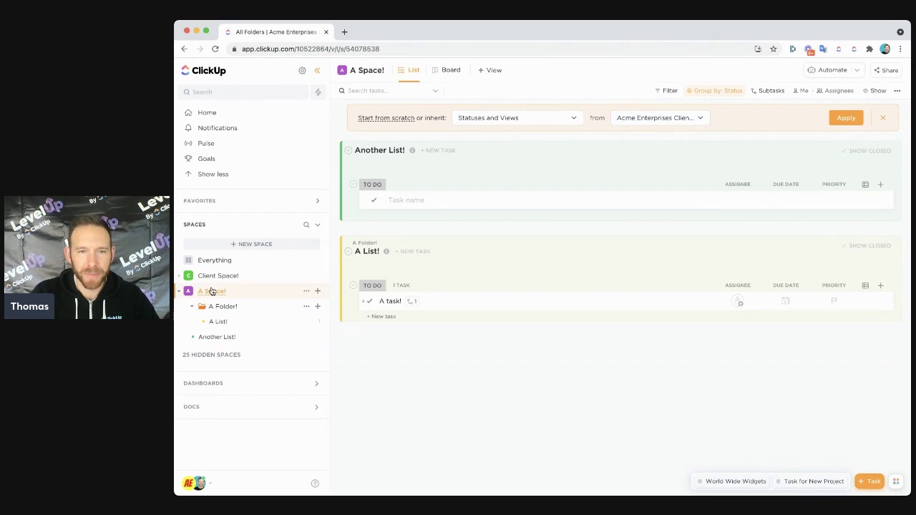
pyautogui.click(223, 306)
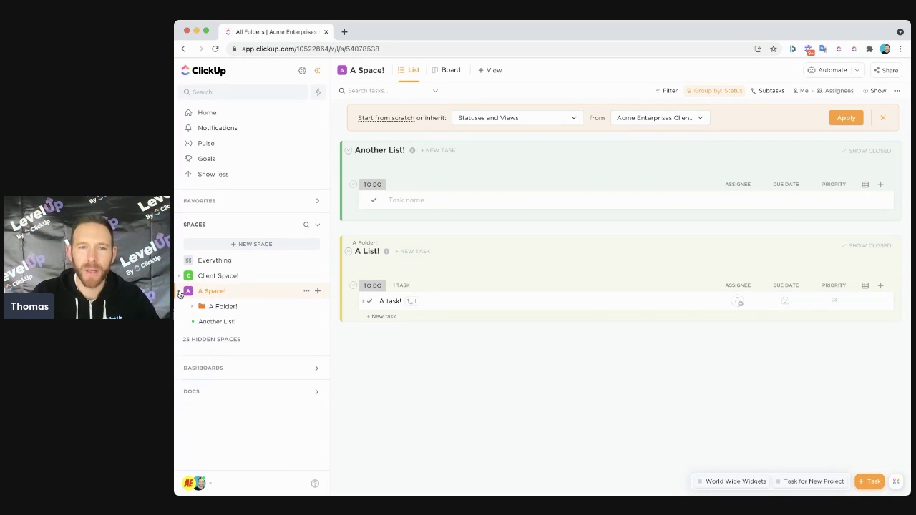
pyautogui.click(179, 292)
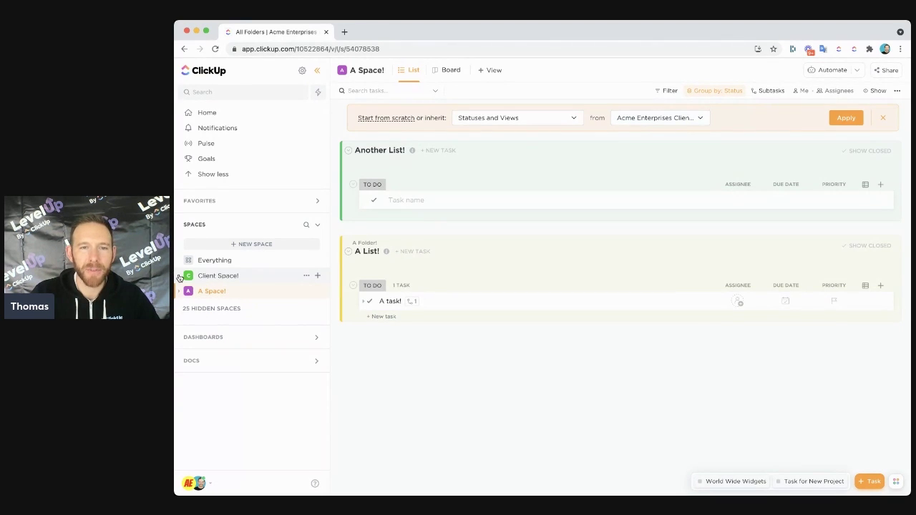
# Open the World Wide Widgets task from List in the World Wide Widgets folder of Client Space!
pyautogui.click(179, 277)
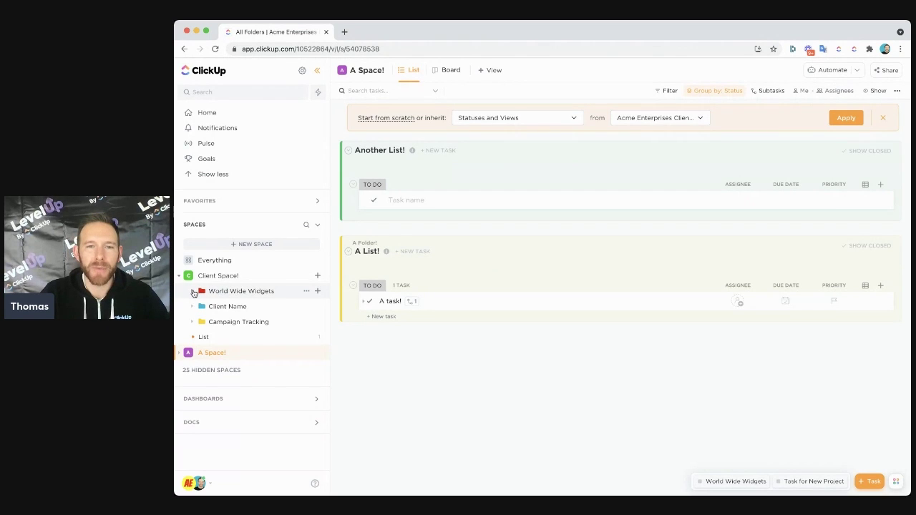
pyautogui.click(193, 294)
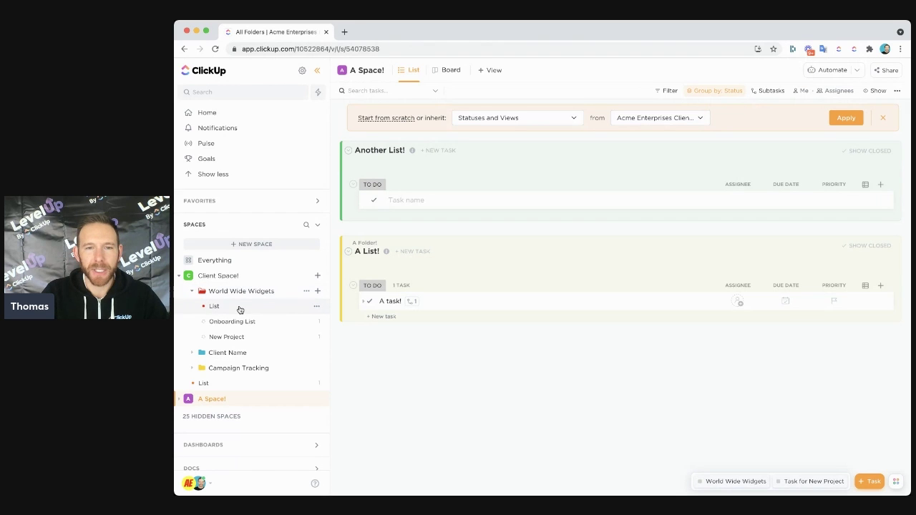
pyautogui.click(240, 308)
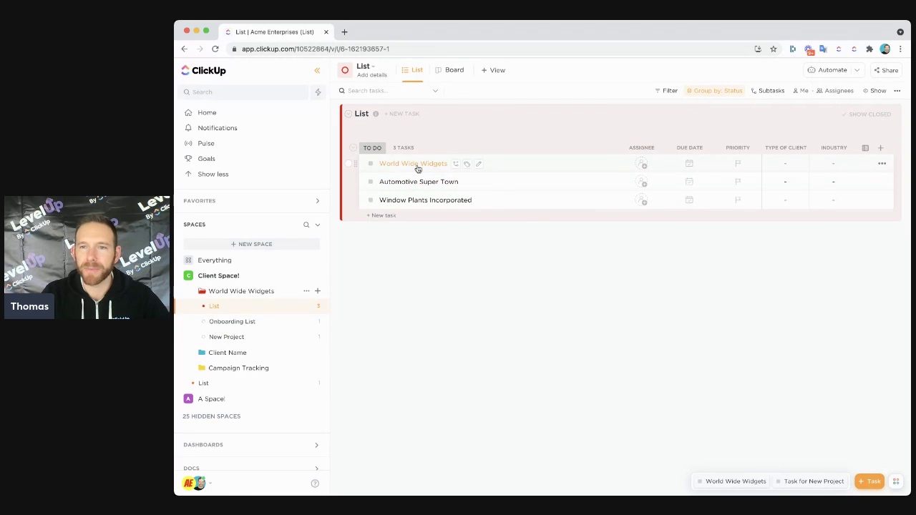
pyautogui.click(416, 164)
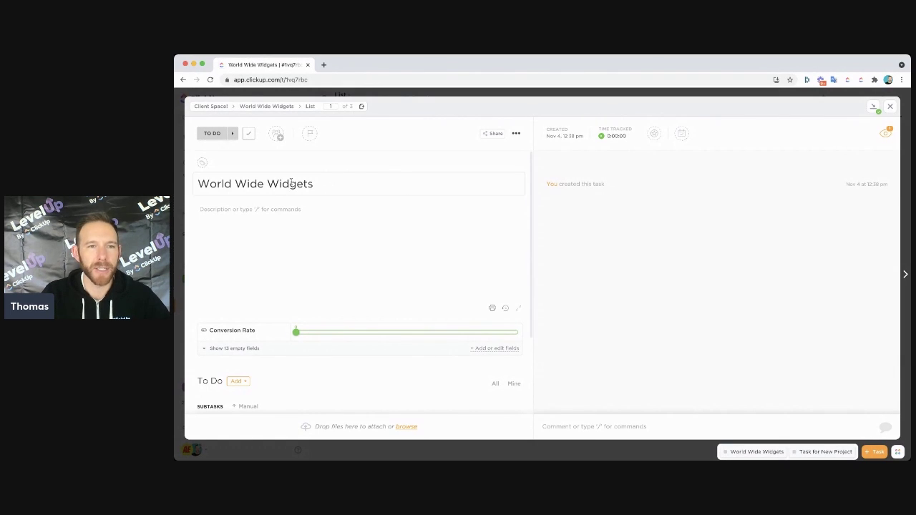
# Browse the slash commands available in the World Wide Widgets task description and clear the slash.
pyautogui.click(358, 209)
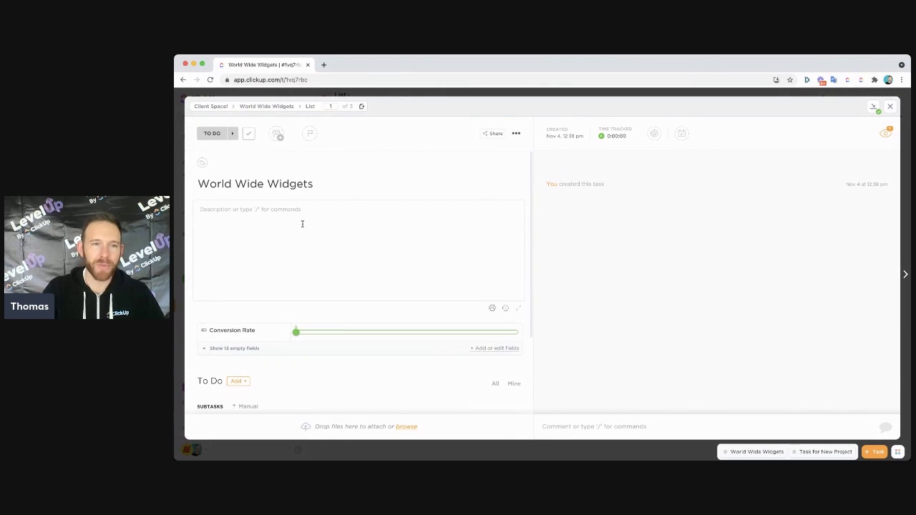
pyautogui.write('/')
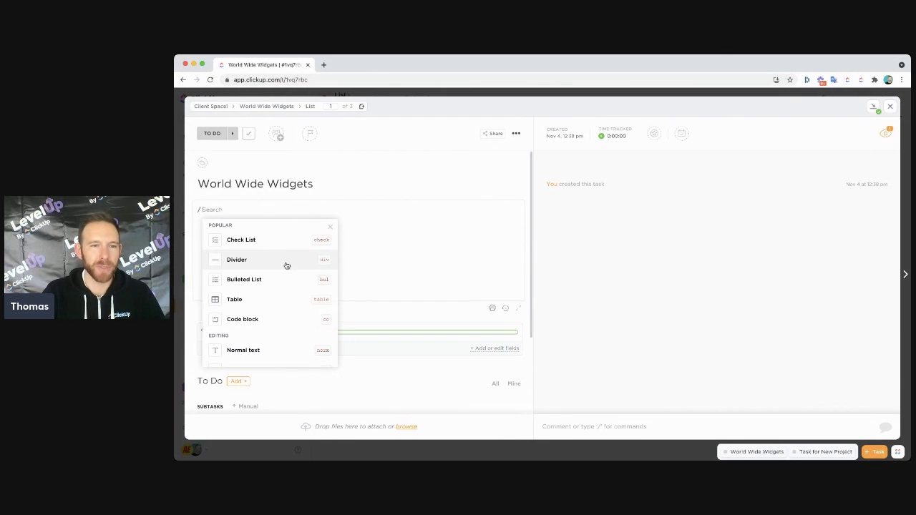
pyautogui.scroll(-3, 286, 287)
pyautogui.scroll(-5, 283, 286)
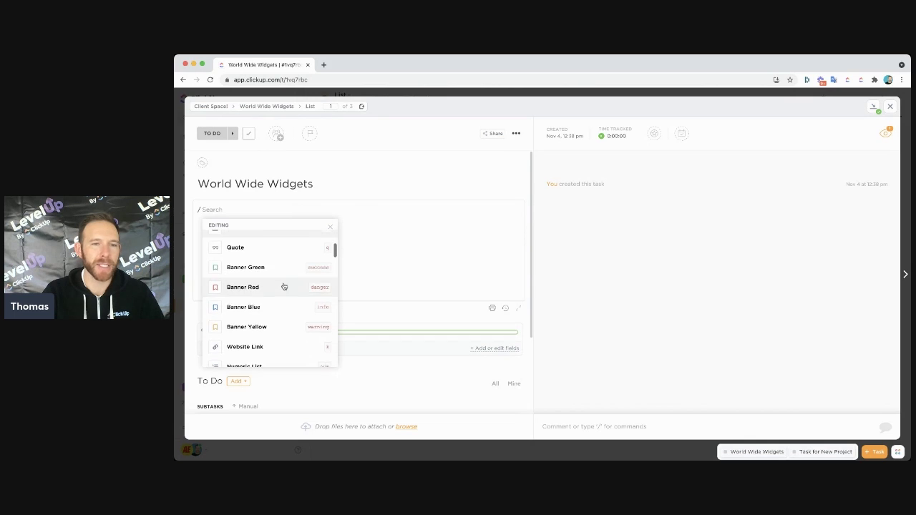
pyautogui.scroll(-8, 283, 286)
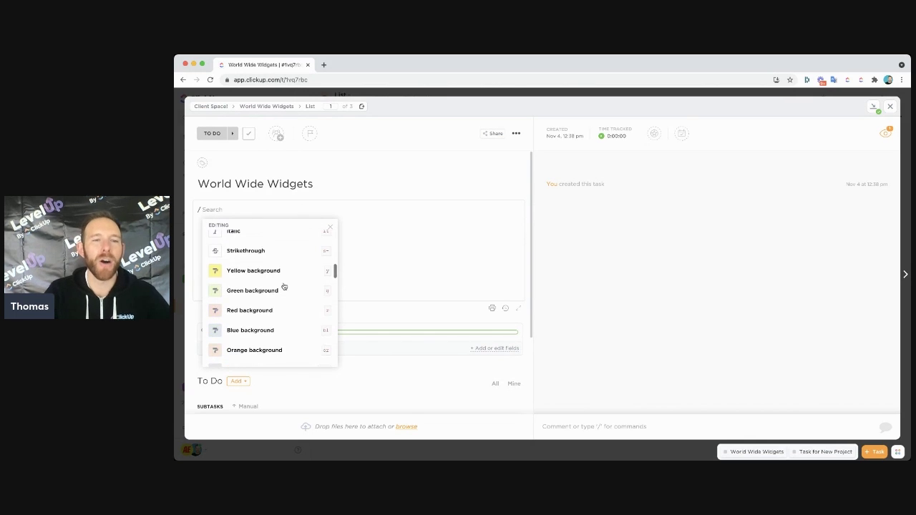
pyautogui.scroll(-2, 287, 285)
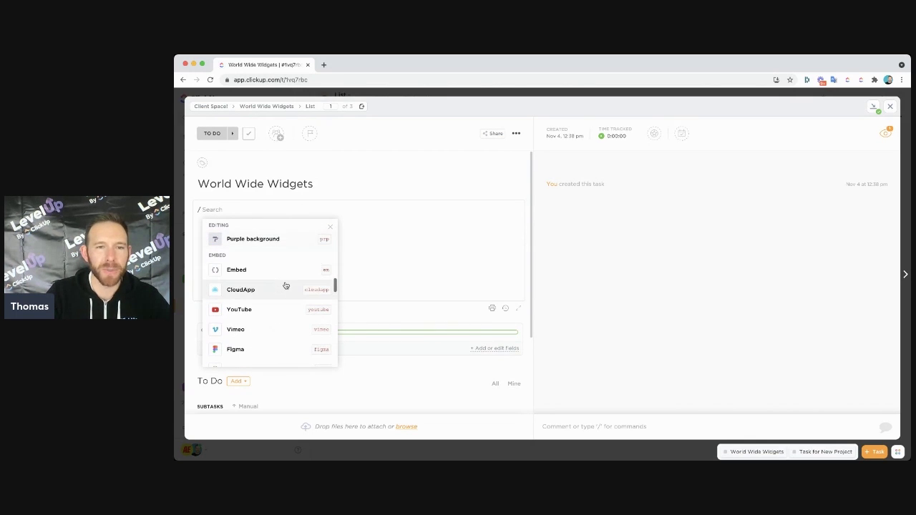
pyautogui.click(384, 278)
pyautogui.press('BackSpace')
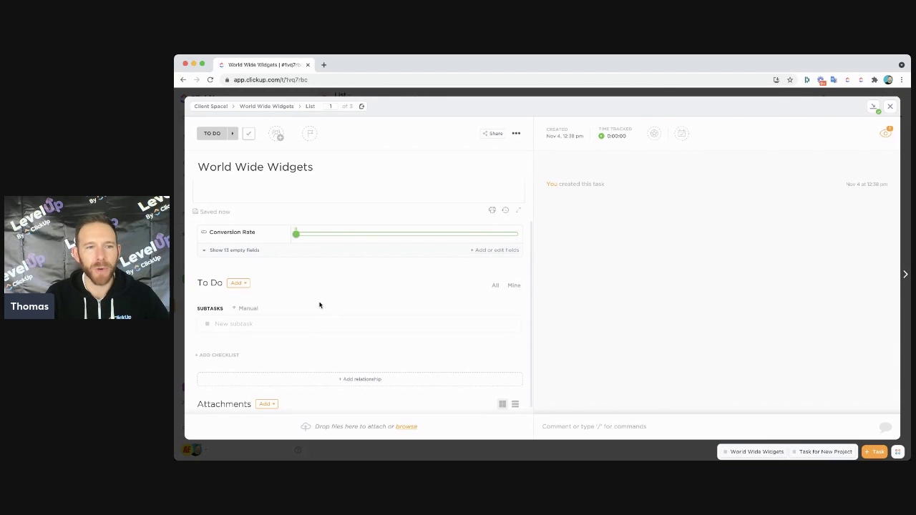
# Minimize the World Wide Widgets task without adding a subtask, and collapse Client Space!
pyautogui.click(241, 323)
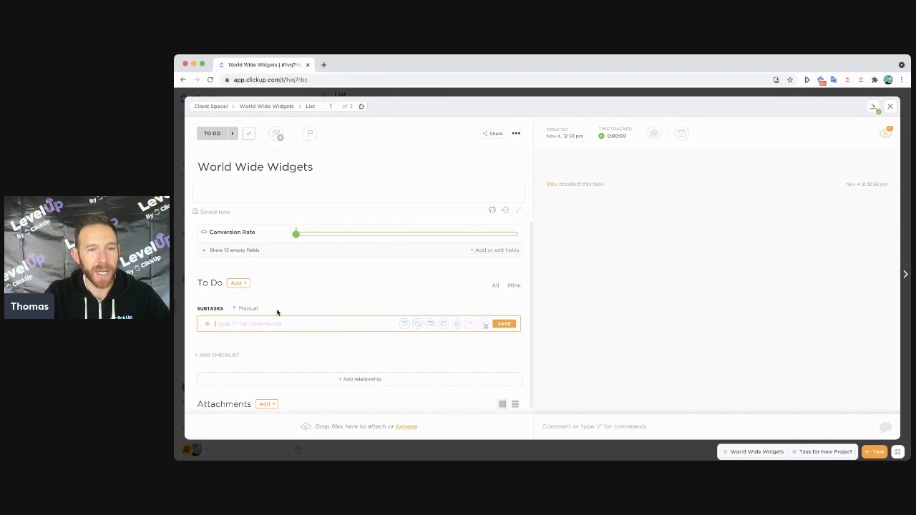
pyautogui.click(872, 106)
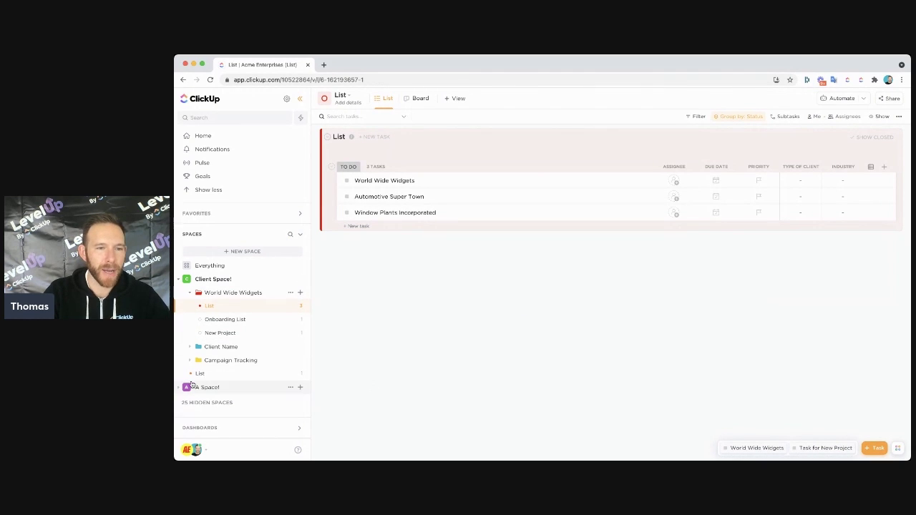
pyautogui.click(190, 280)
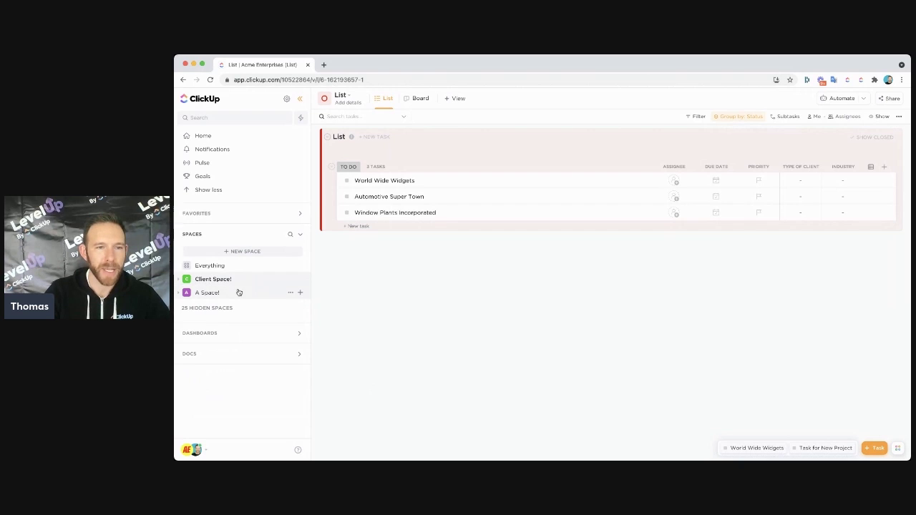
# Open the nested subtask under A subtask! of A task!, in A List! inside A Folder! of A Space!
pyautogui.click(180, 294)
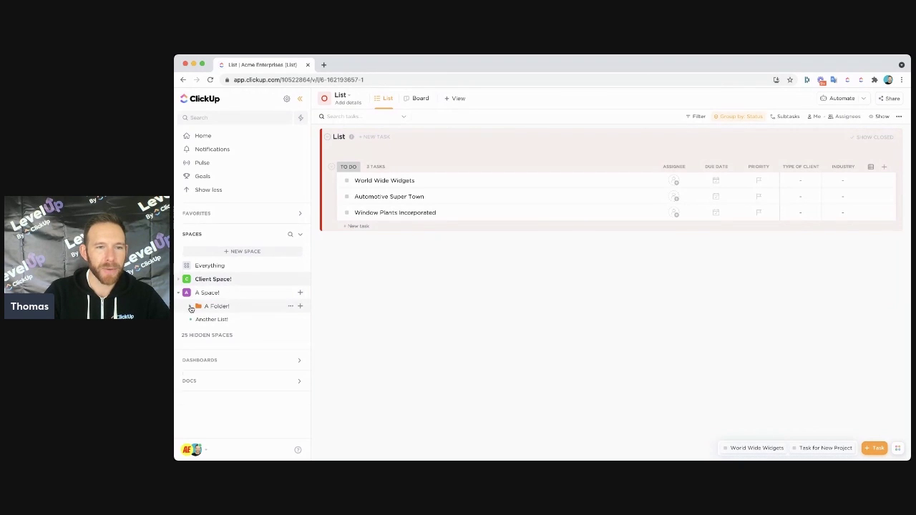
pyautogui.click(191, 307)
pyautogui.click(211, 320)
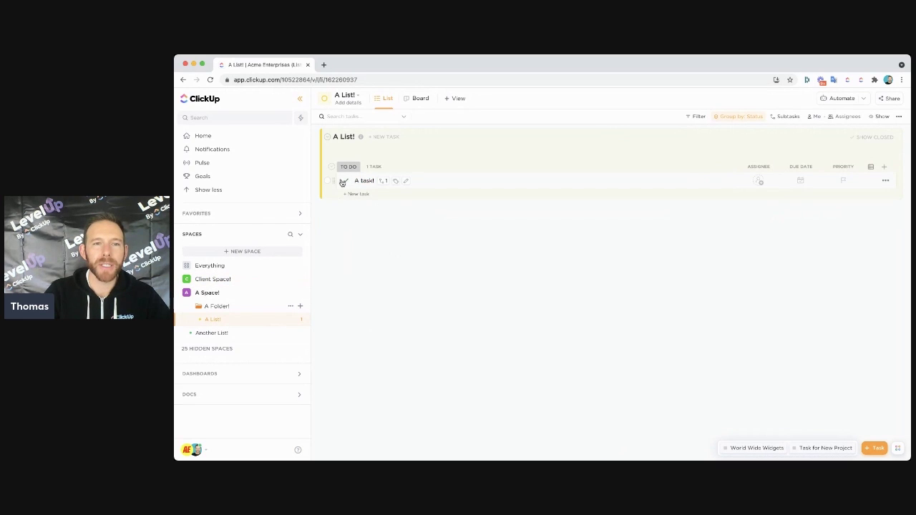
pyautogui.click(343, 182)
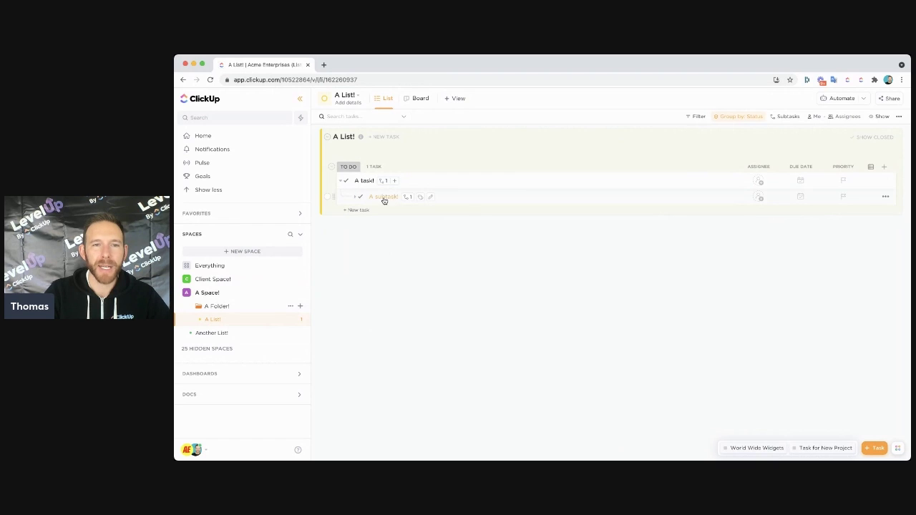
pyautogui.click(355, 199)
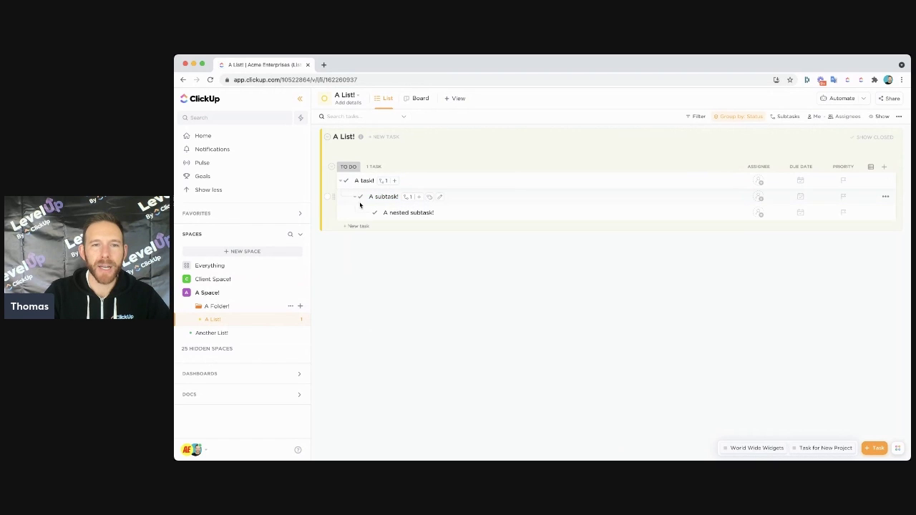
pyautogui.click(402, 213)
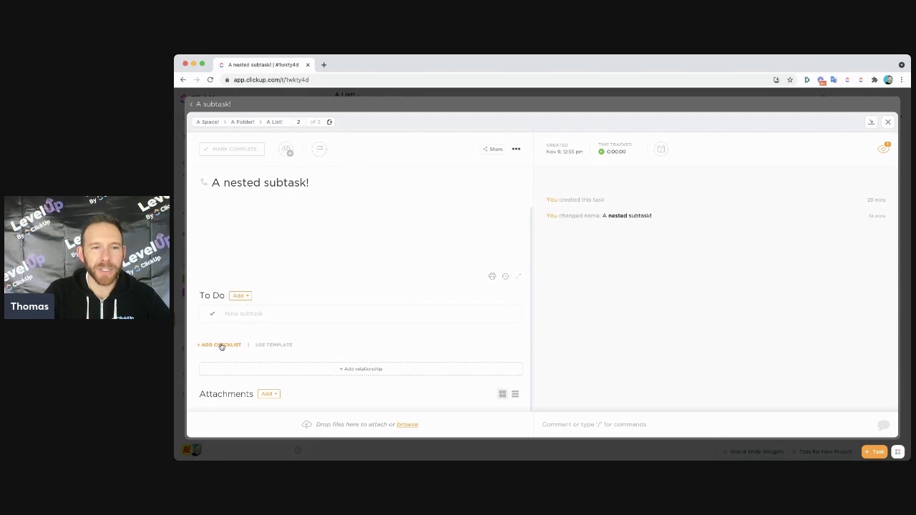
# Add a checklist with an item named "Item" to the nested subtask and mark that item complete.
pyautogui.click(236, 313)
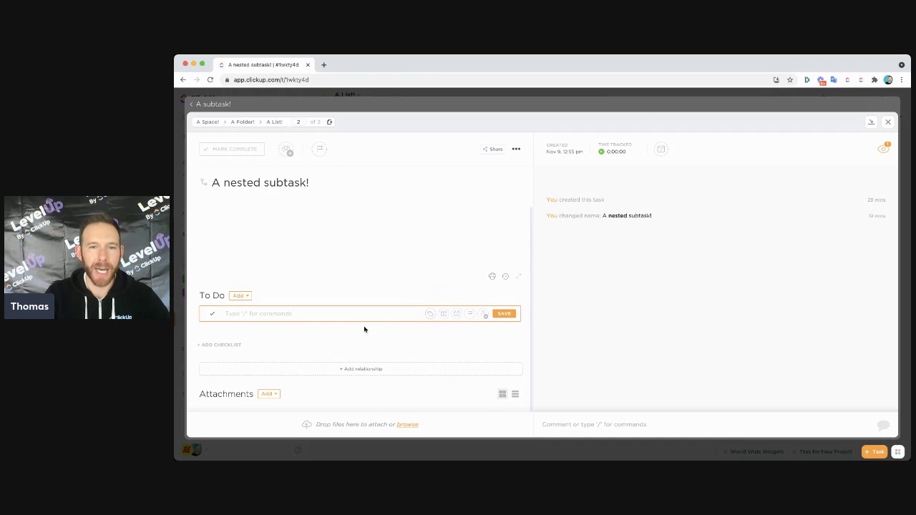
pyautogui.click(228, 345)
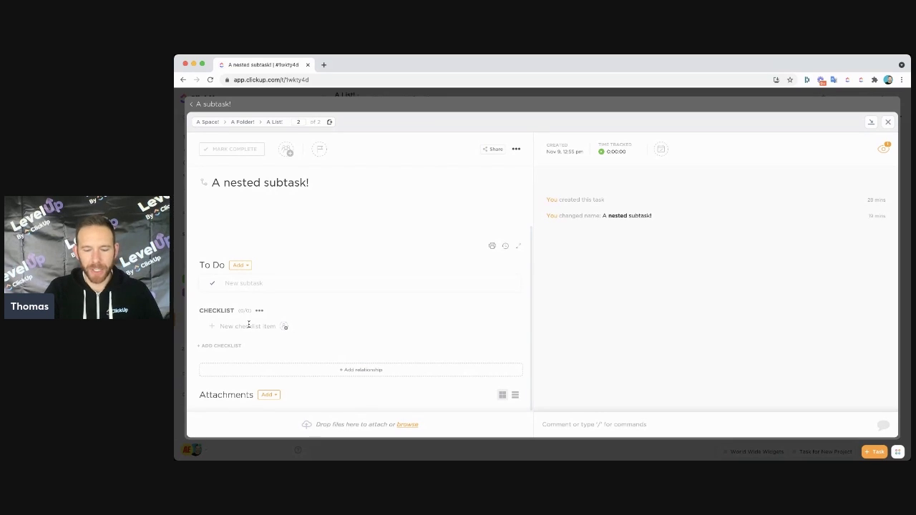
pyautogui.write('I')
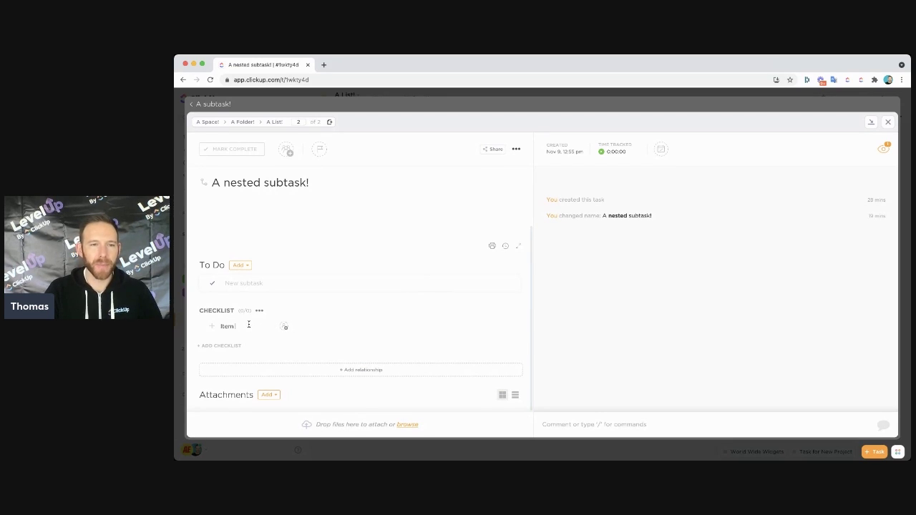
pyautogui.write('tem')
pyautogui.press('Return')
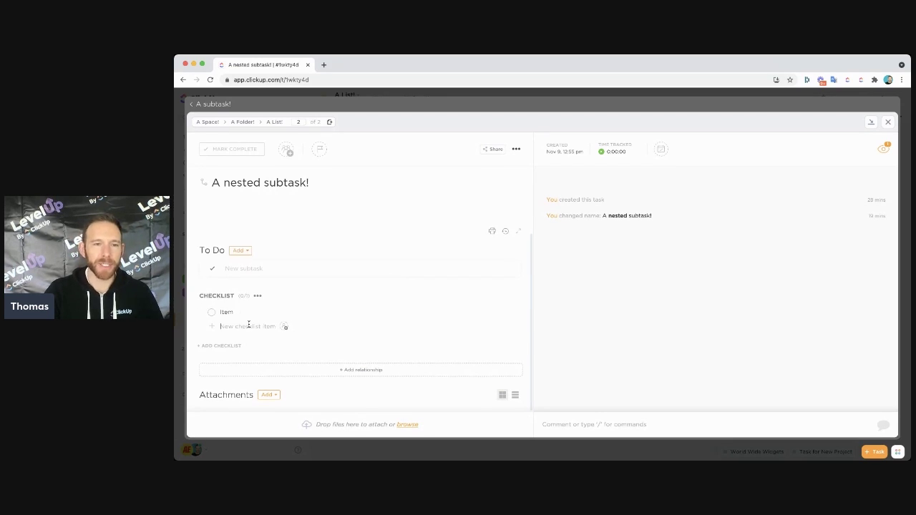
pyautogui.click(209, 312)
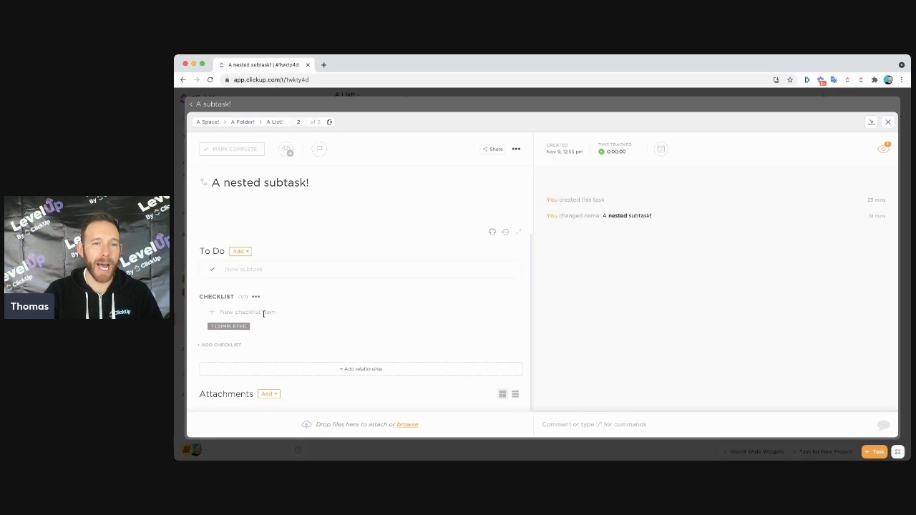
# Add another checklist item named "Item" and minimize the nested subtask.
pyautogui.click(264, 311)
pyautogui.write('Item')
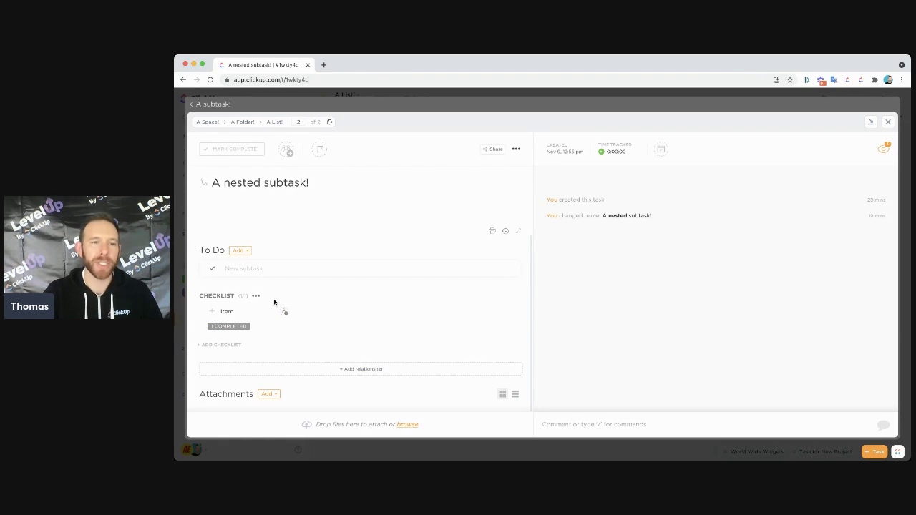
pyautogui.scroll(2, 269, 268)
pyautogui.scroll(1, 269, 269)
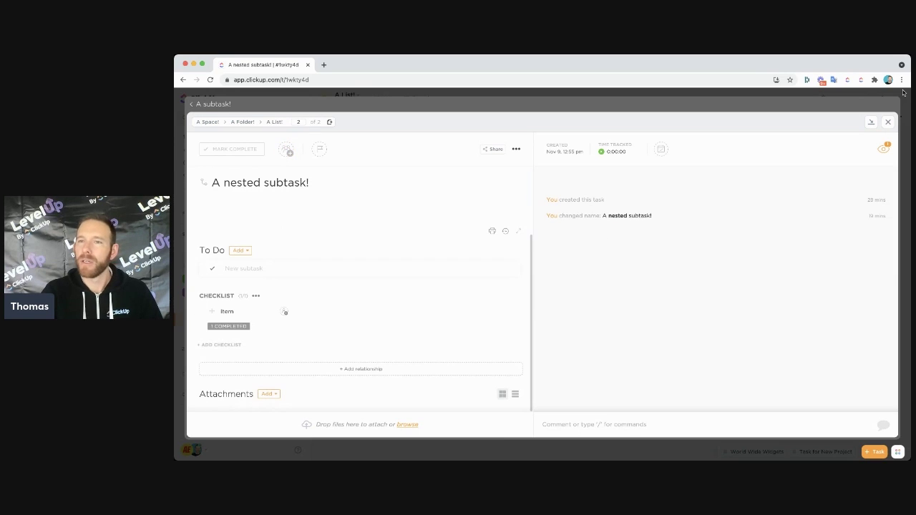
pyautogui.click(872, 122)
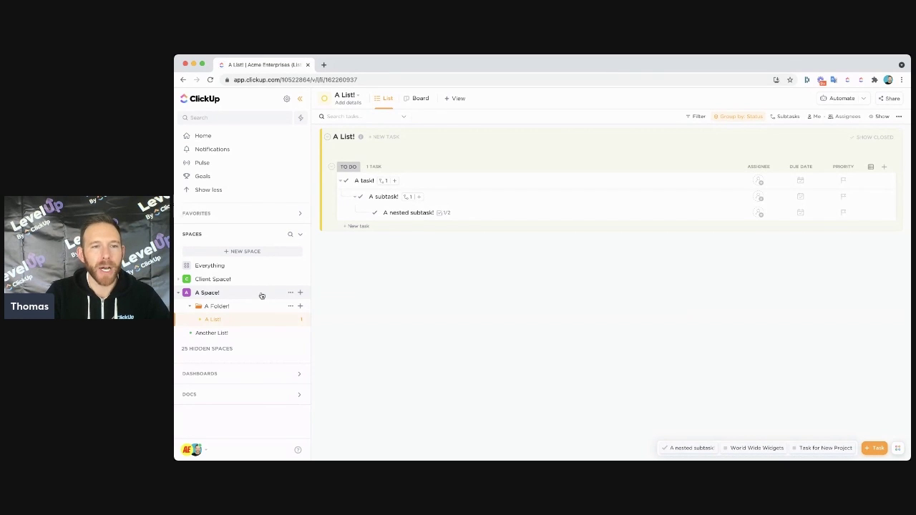
# View all lists of A Space!, open A List! inside A Folder!, and return to the A Space! overview.
pyautogui.click(207, 294)
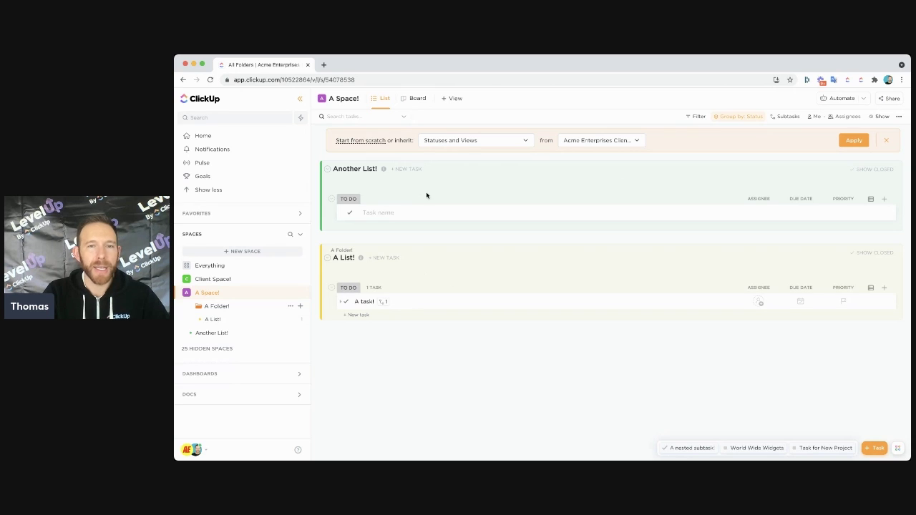
pyautogui.click(219, 320)
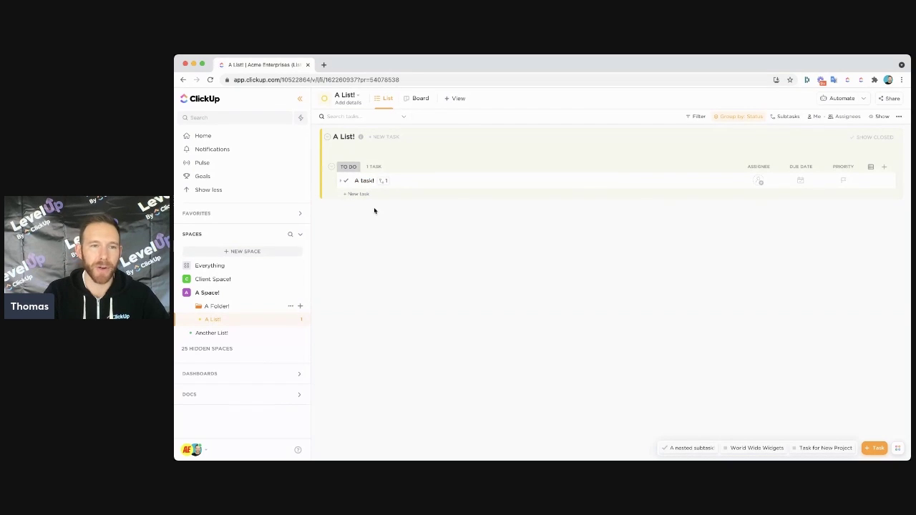
pyautogui.click(206, 294)
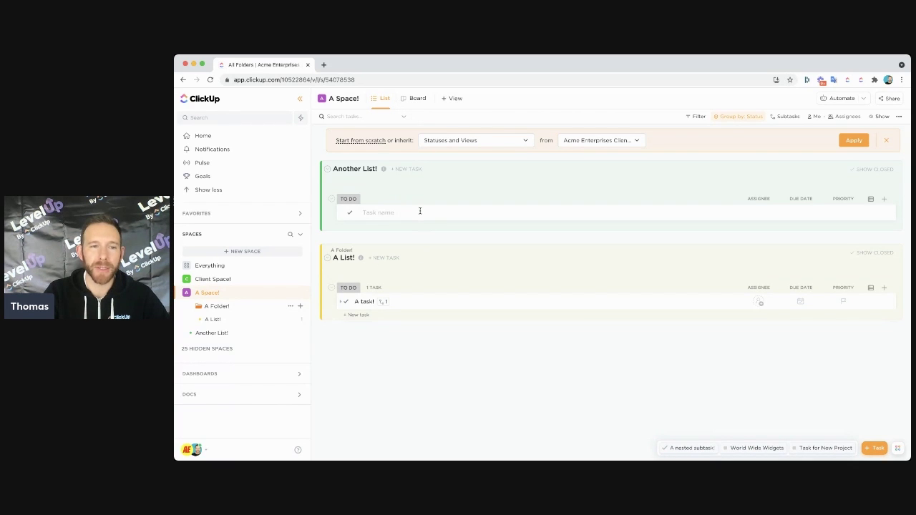
# Open Another List! in A Space! and add a task named "Another Task".
pyautogui.click(213, 335)
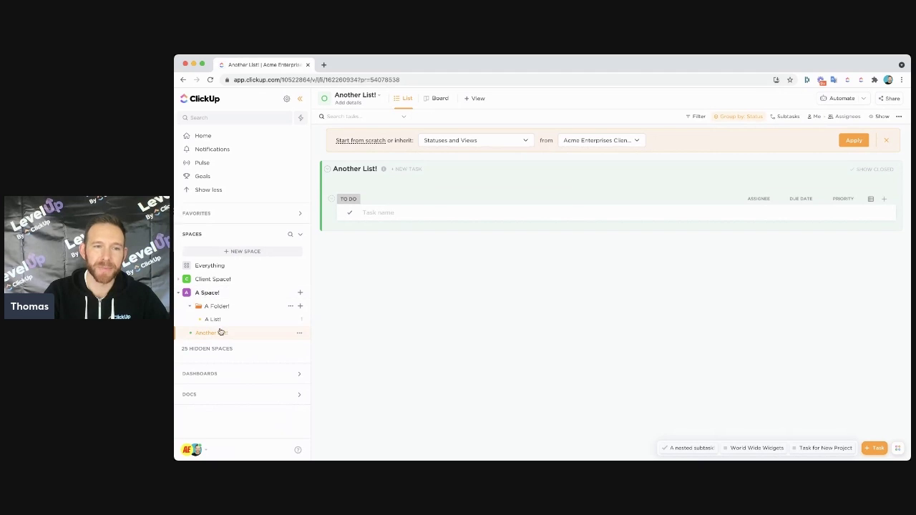
pyautogui.click(392, 214)
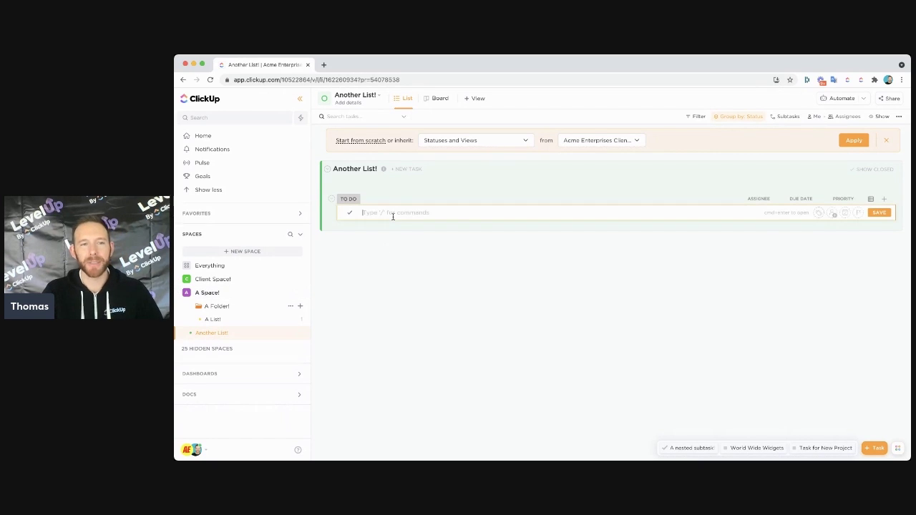
pyautogui.write('Task')
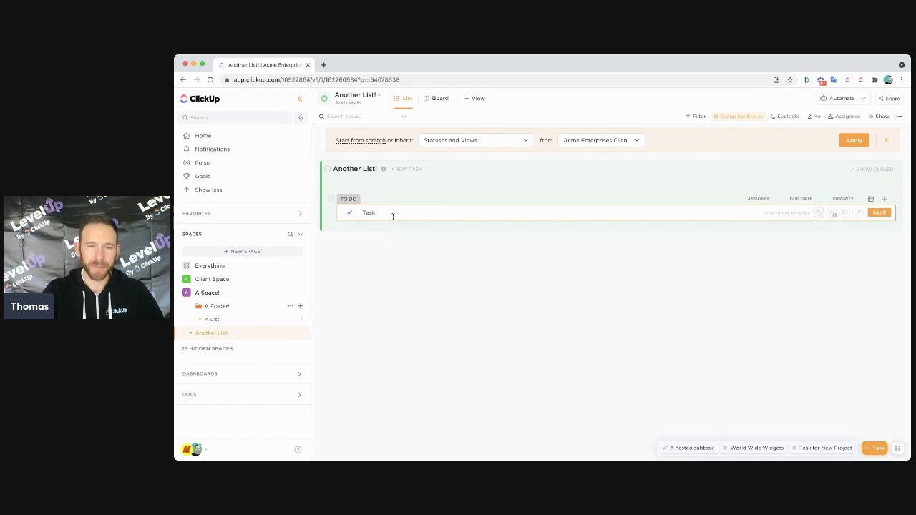
pyautogui.press('BackSpace')
pyautogui.write('Another')
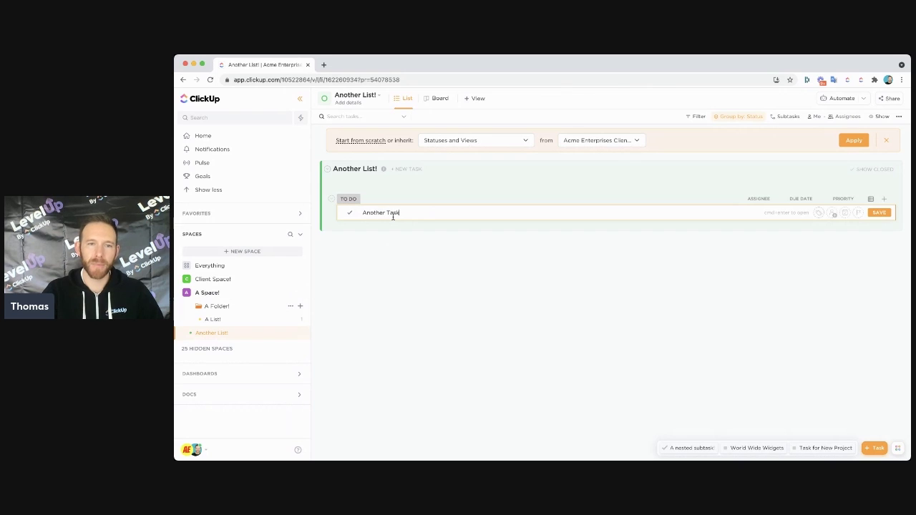
pyautogui.press('Return')
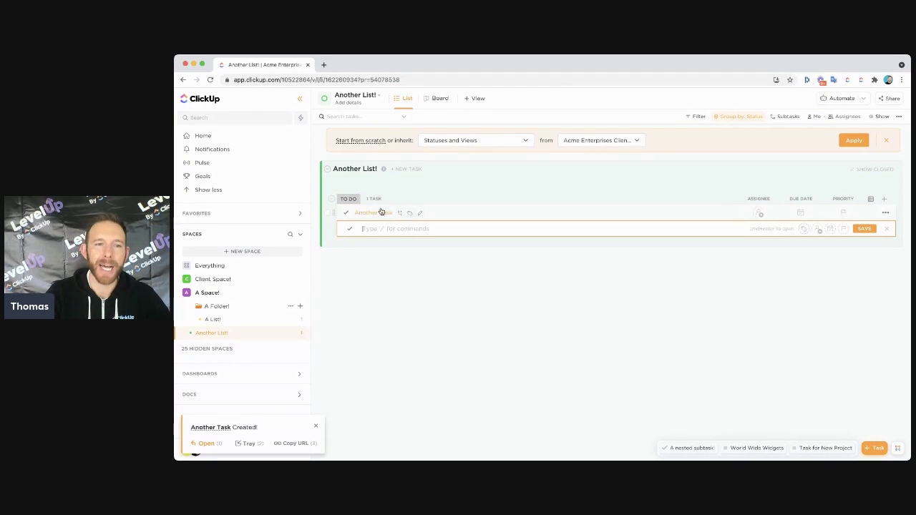
# View the tasks at the A Space! level and at the A Folder! level.
pyautogui.click(207, 295)
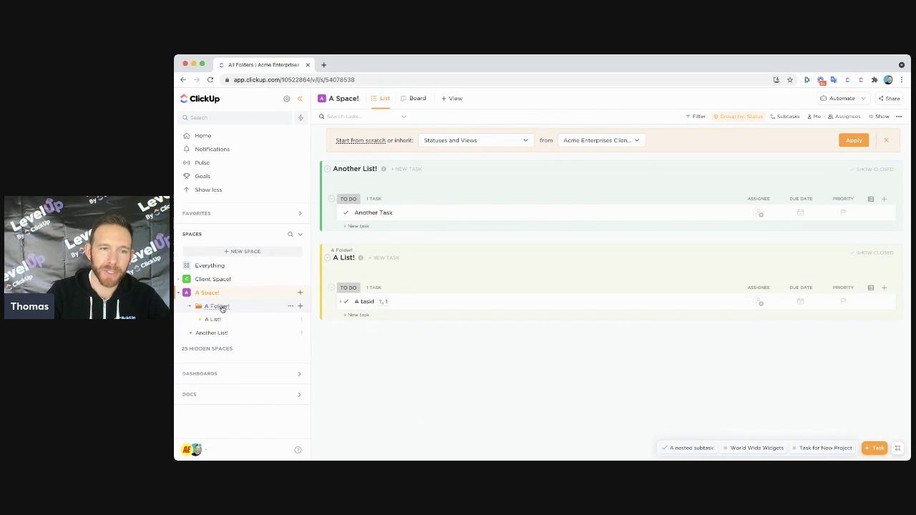
pyautogui.click(222, 309)
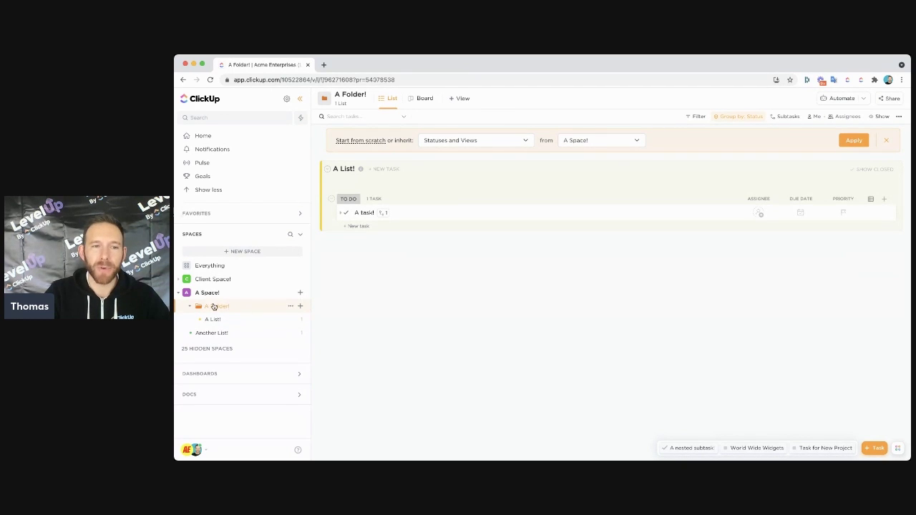
pyautogui.click(225, 307)
pyautogui.click(225, 307)
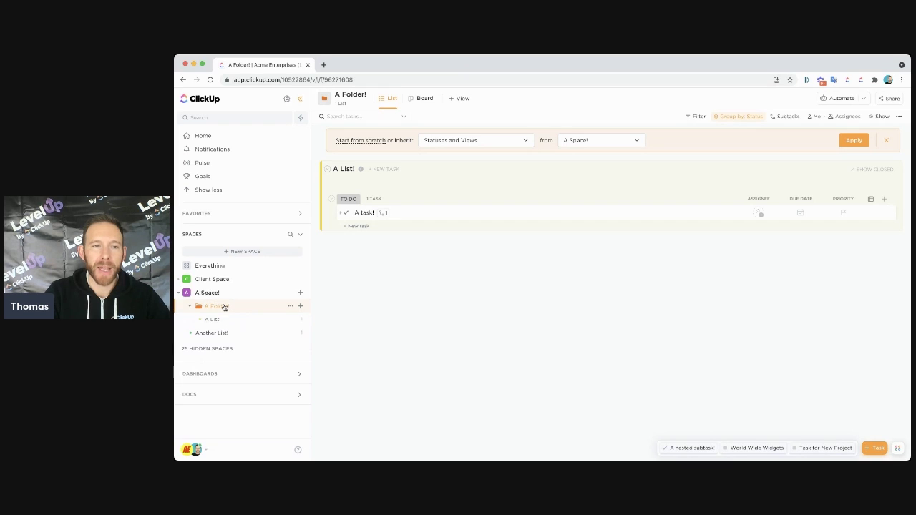
# Create a new list named "A second List" inside A Folder!
pyautogui.click(300, 306)
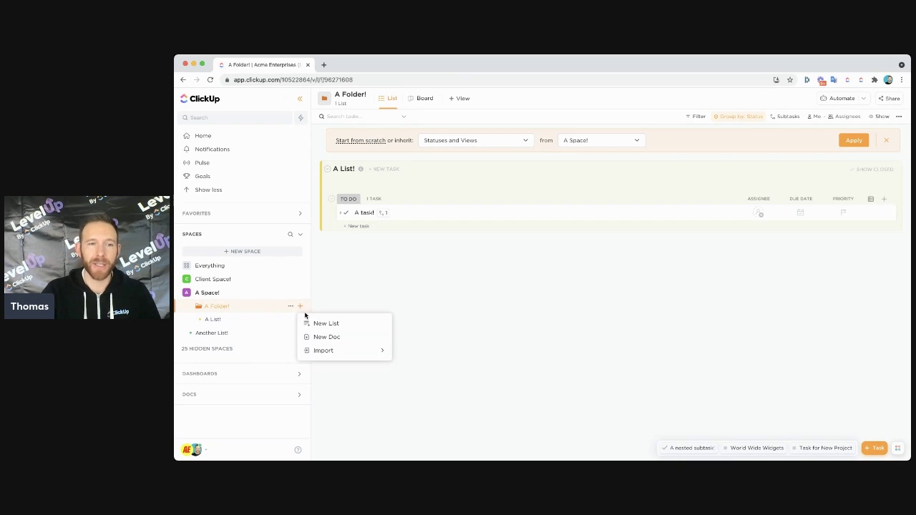
pyautogui.click(327, 323)
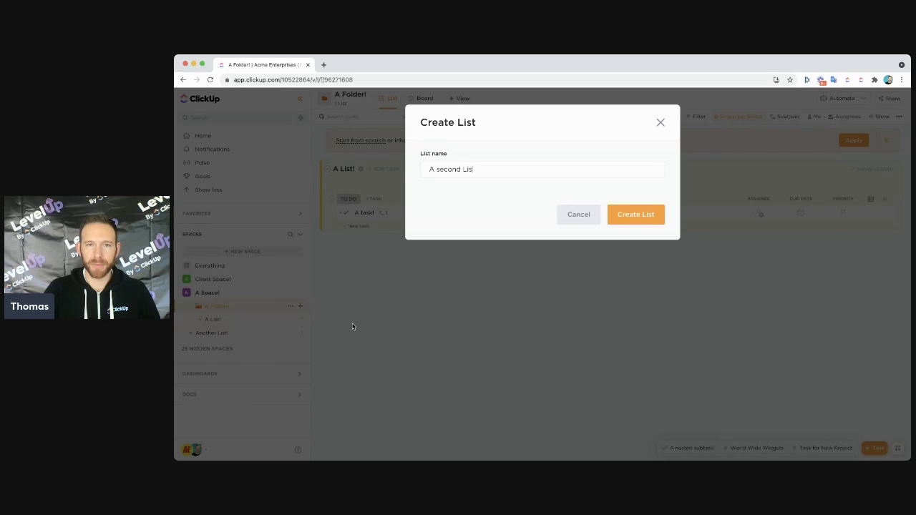
pyautogui.write('A second List')
pyautogui.click(634, 214)
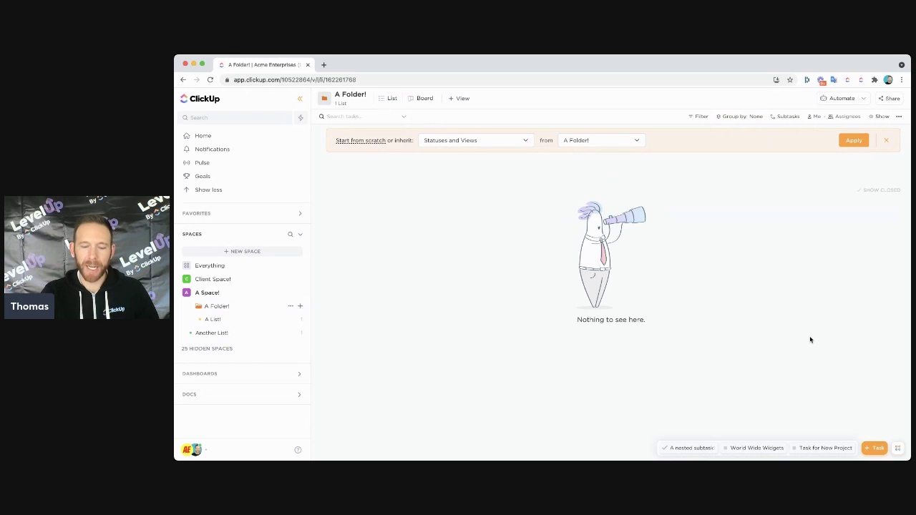
# Create a task named "Another Task!" in A List!
pyautogui.press('t')
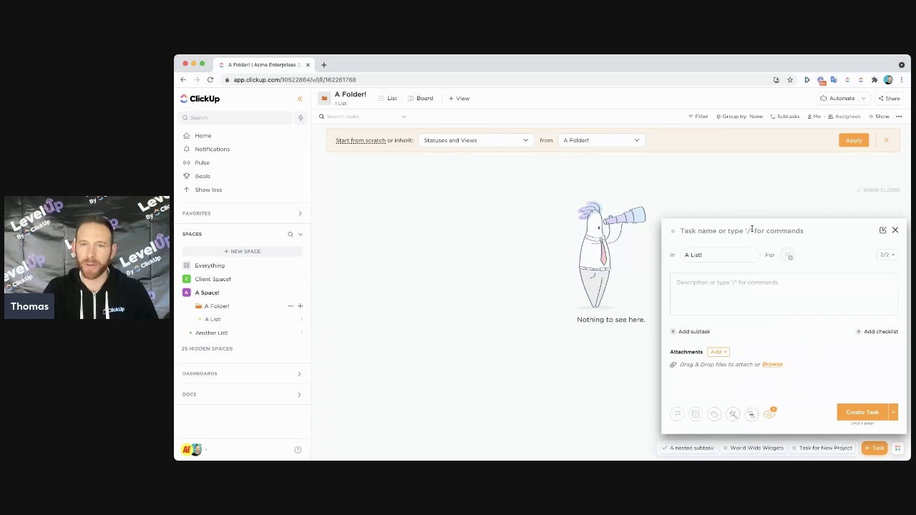
pyautogui.write('Another Task!')
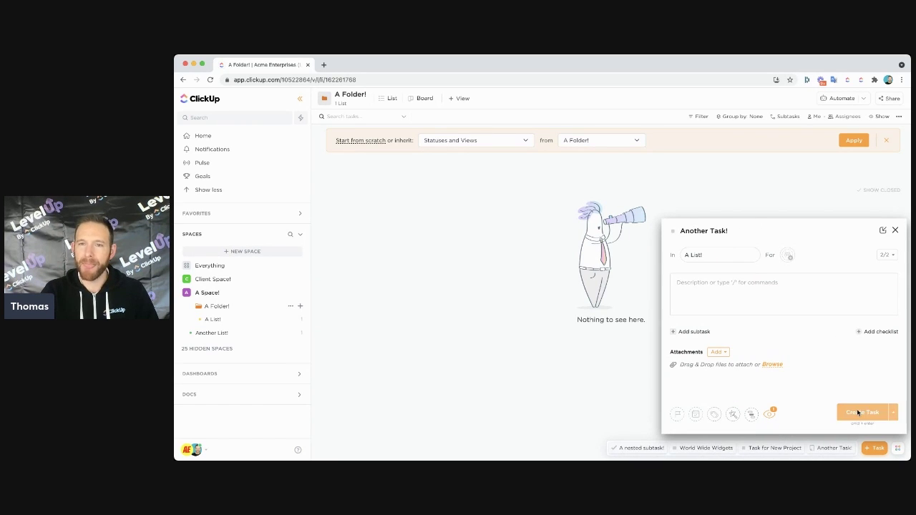
pyautogui.click(859, 411)
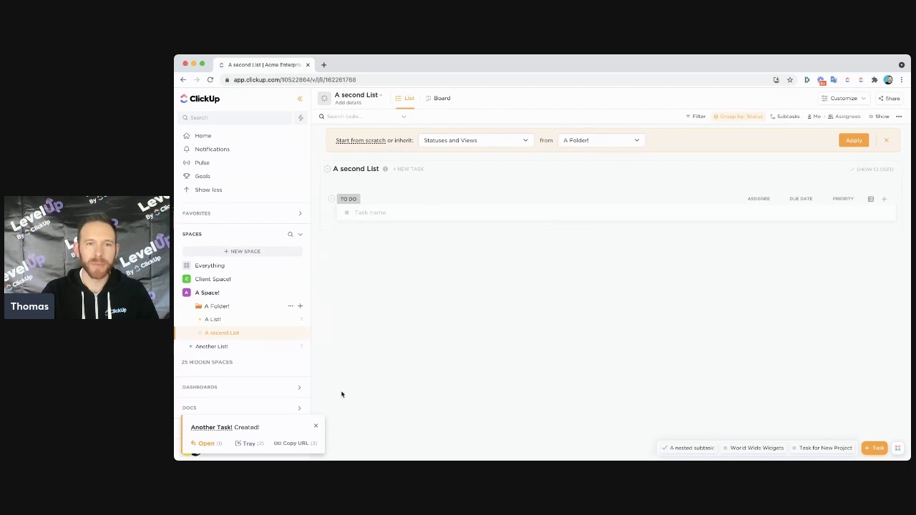
# Add a task named "Task" to A second List and view all tasks of A Folder!
pyautogui.click(373, 213)
pyautogui.write('Task')
pyautogui.press('Return')
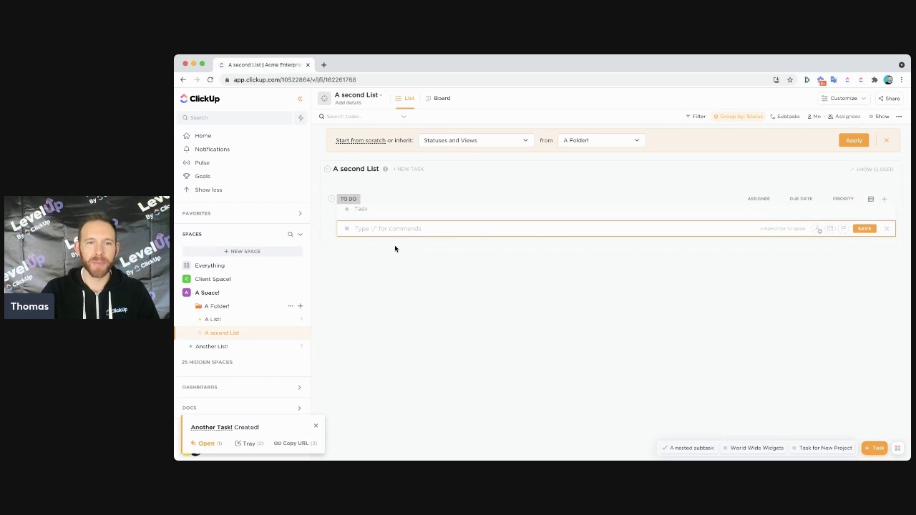
pyautogui.click(216, 308)
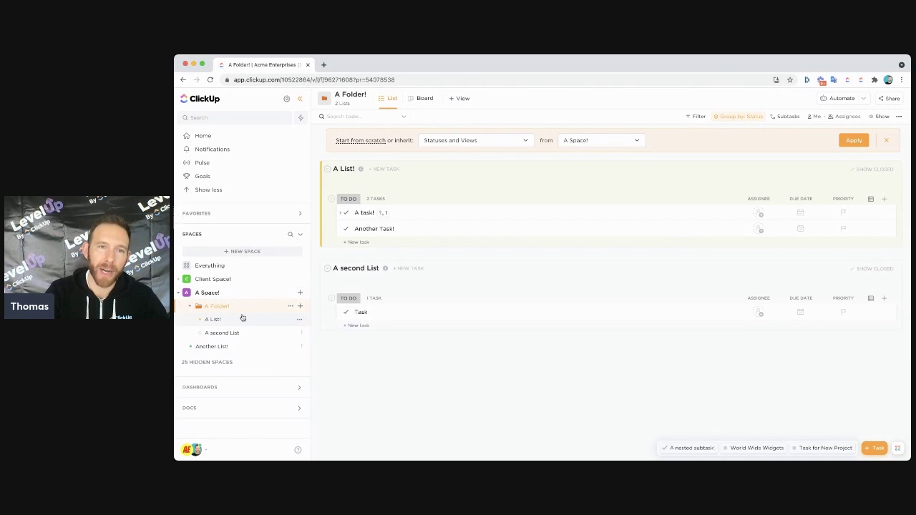
# Collapse A Space!, expand Client Space!, and collapse its World Wide Widgets folder.
pyautogui.click(179, 294)
pyautogui.click(180, 279)
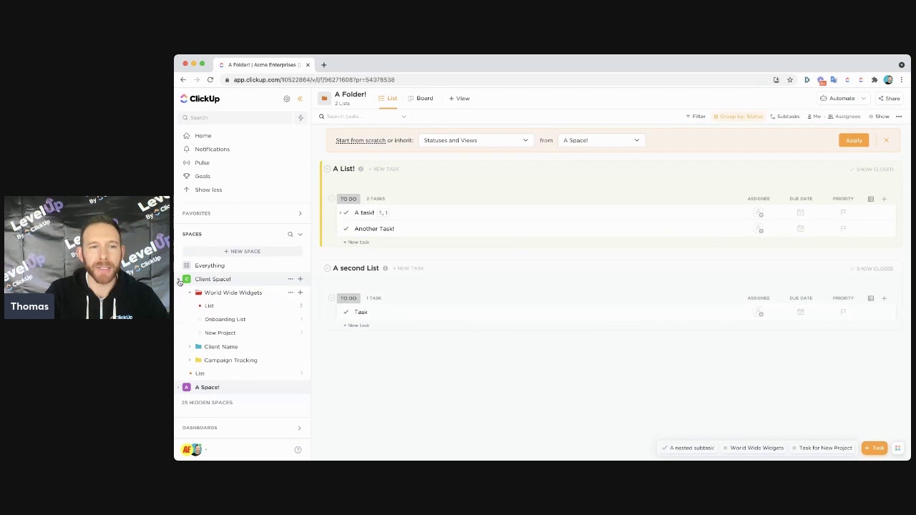
pyautogui.click(190, 293)
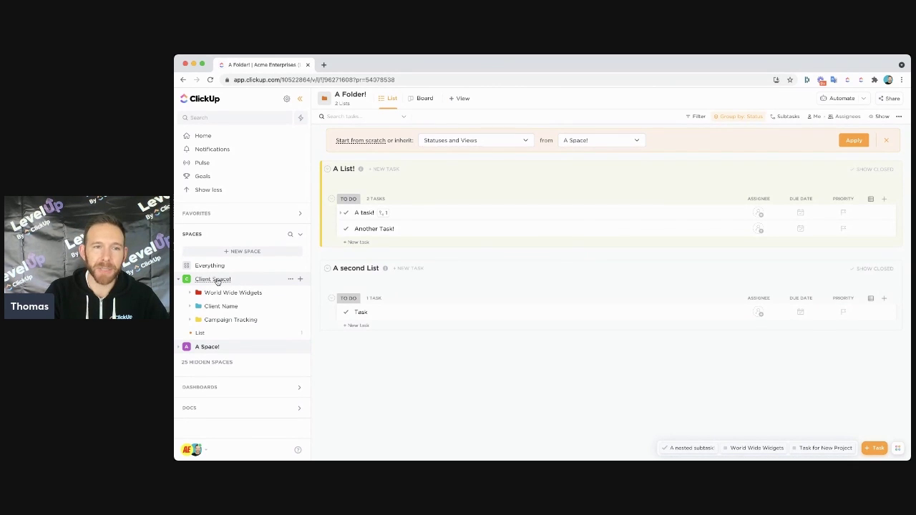
# Review the tasks across all lists of Client Space!, and view the World Wide Widgets folder and its List.
pyautogui.click(218, 281)
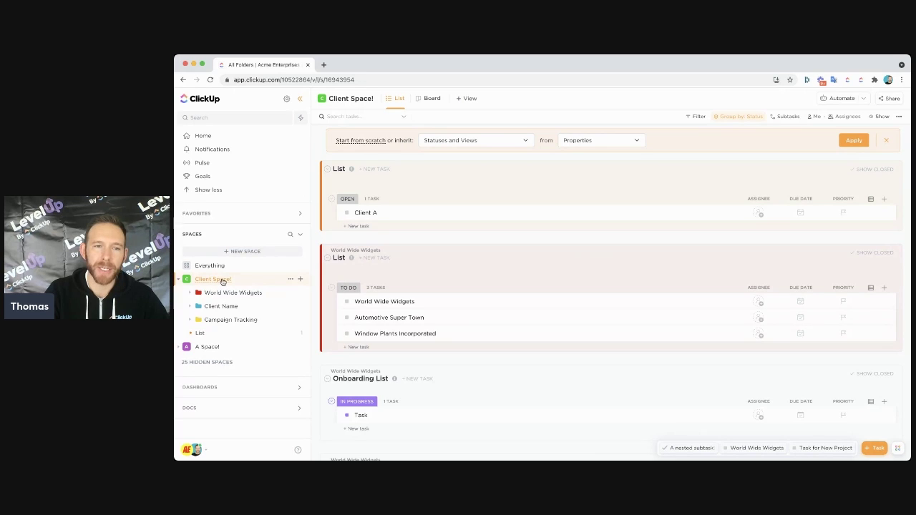
pyautogui.scroll(-3, 406, 195)
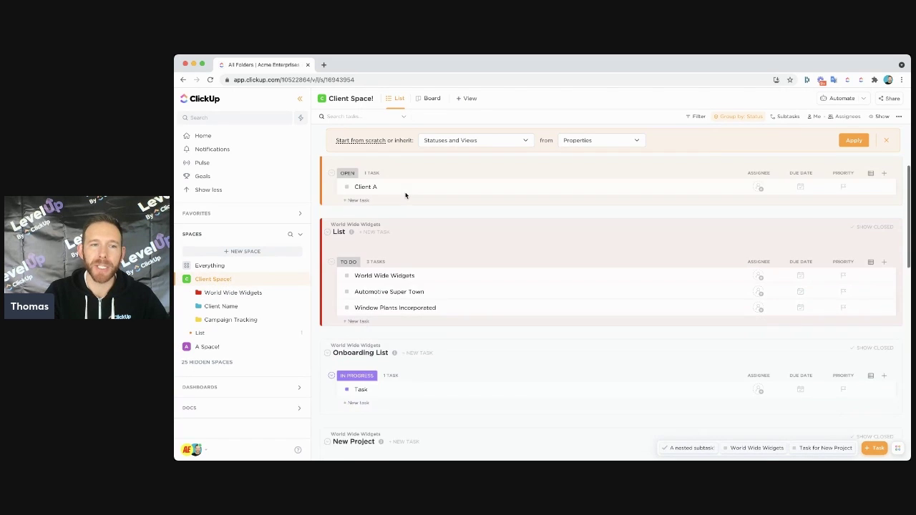
pyautogui.scroll(-10, 406, 197)
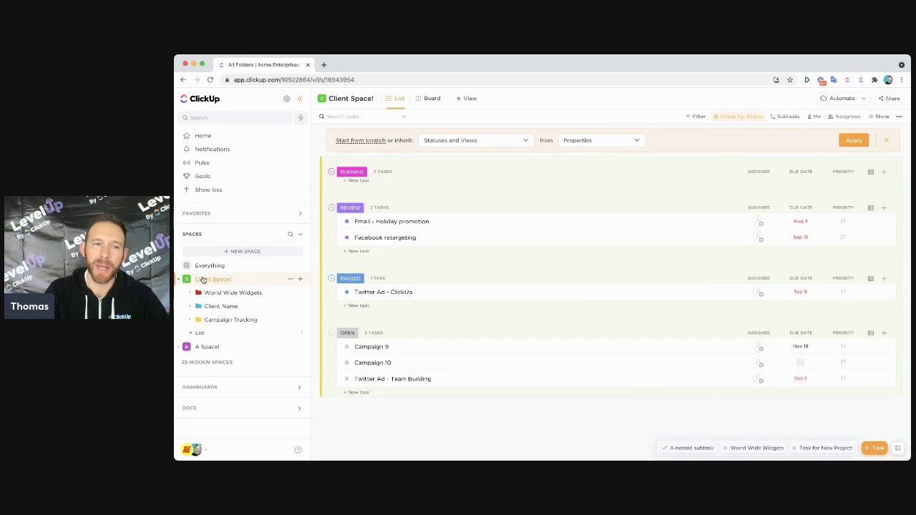
pyautogui.scroll(8, 468, 260)
pyautogui.scroll(3, 468, 260)
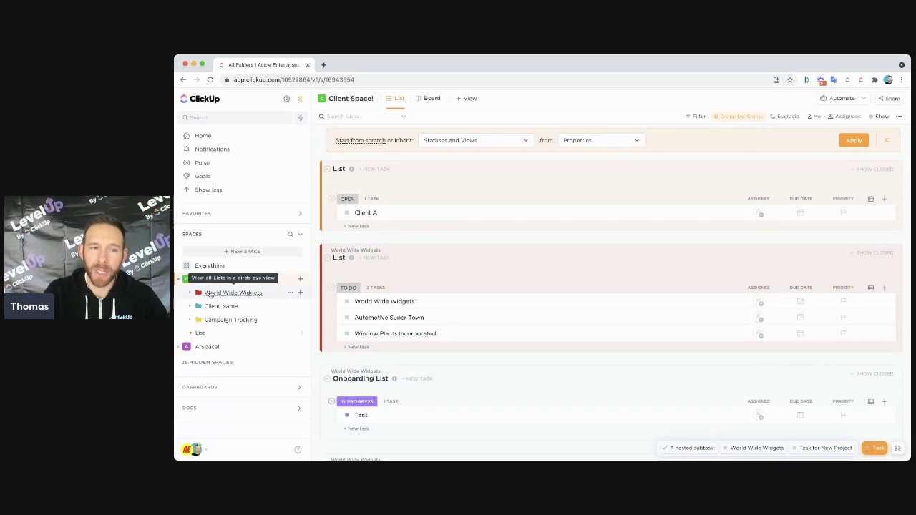
pyautogui.click(220, 295)
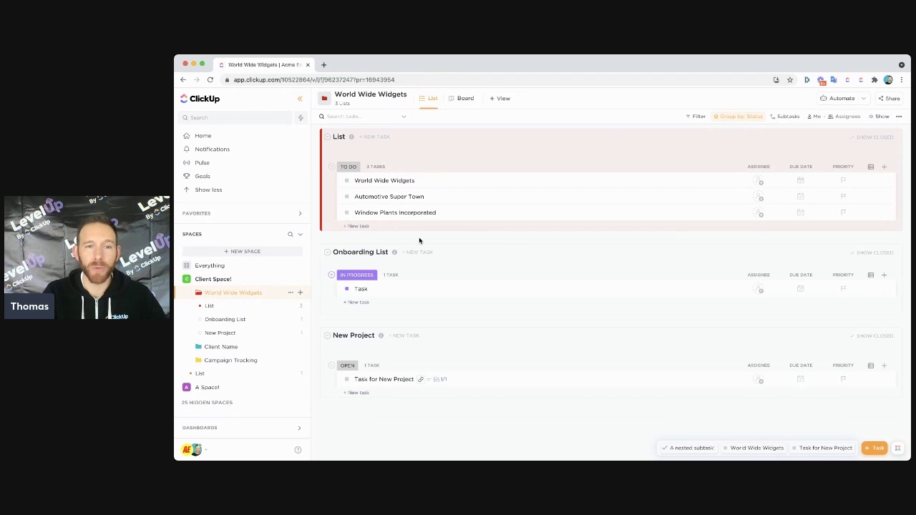
pyautogui.click(219, 307)
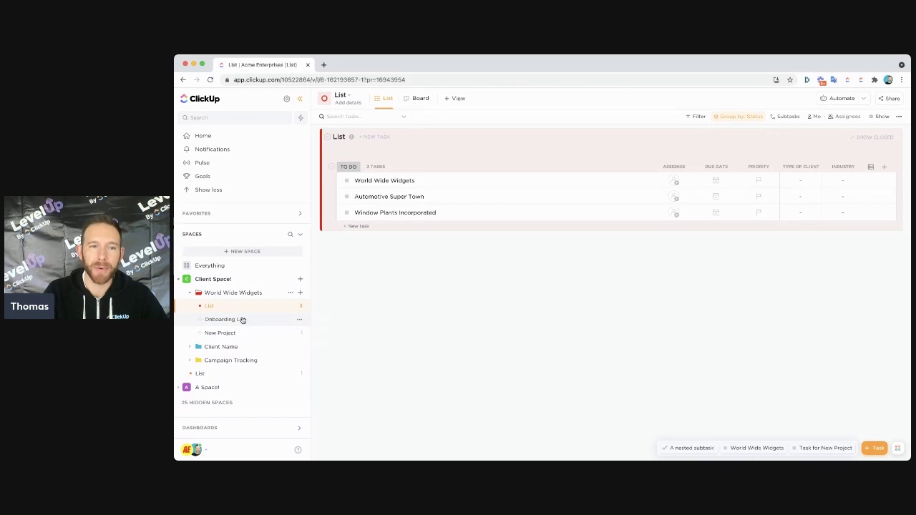
# Choose the Normal status template for Client Space! and save its task statuses.
pyautogui.click(212, 280)
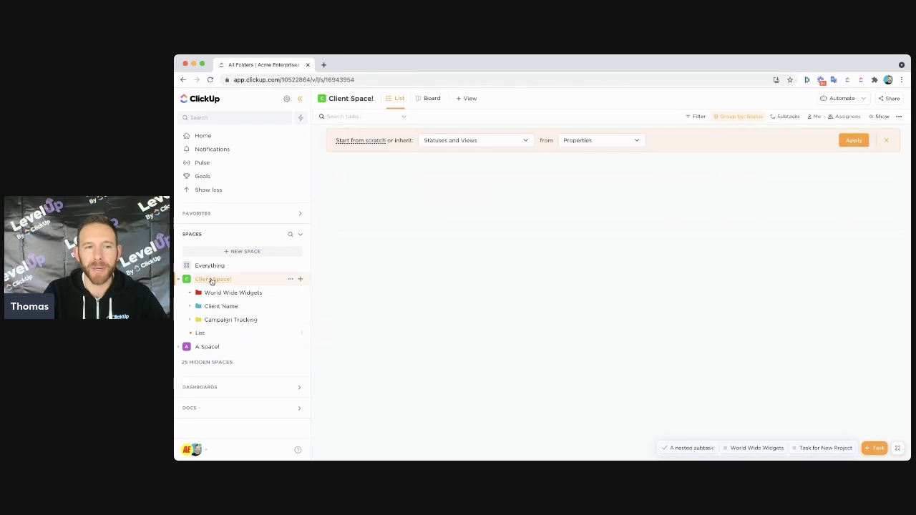
pyautogui.click(290, 280)
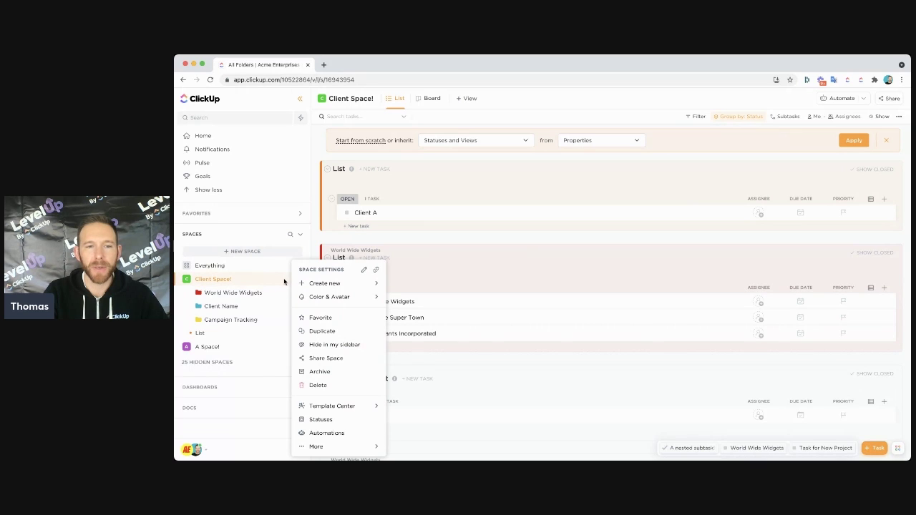
pyautogui.click(322, 420)
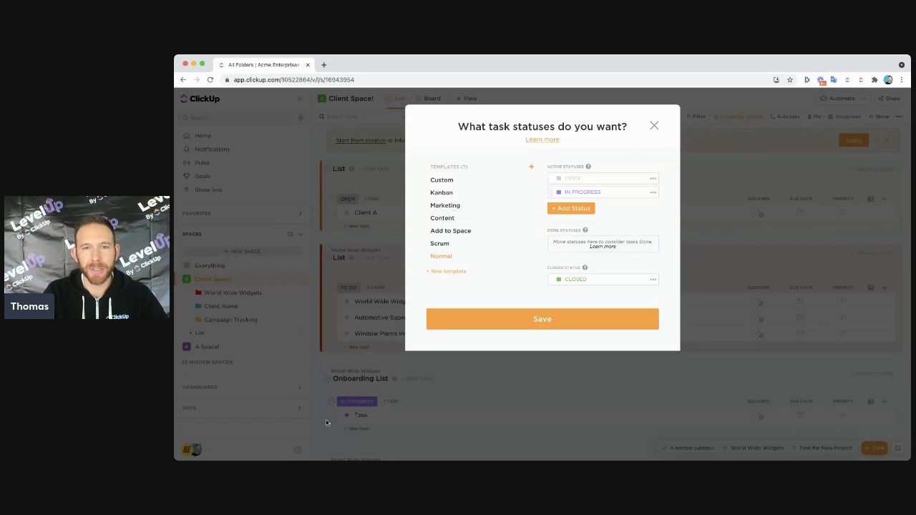
pyautogui.click(442, 181)
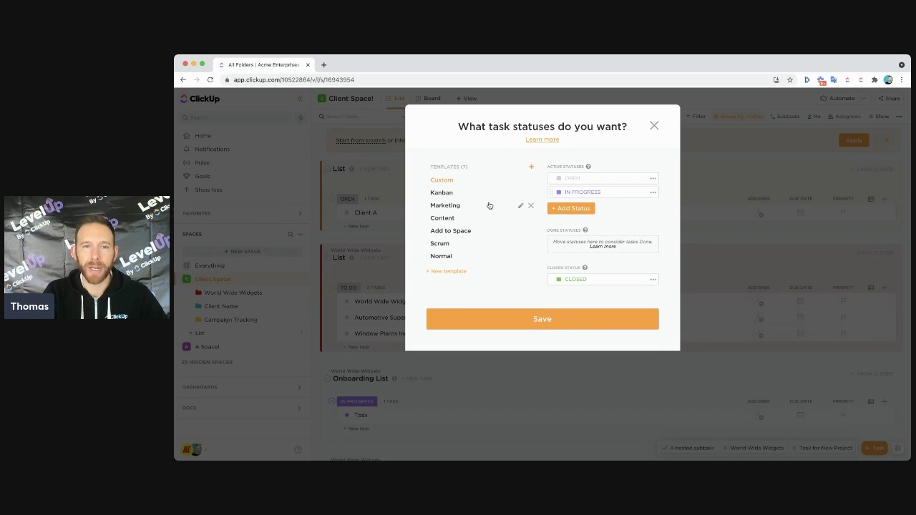
pyautogui.click(441, 256)
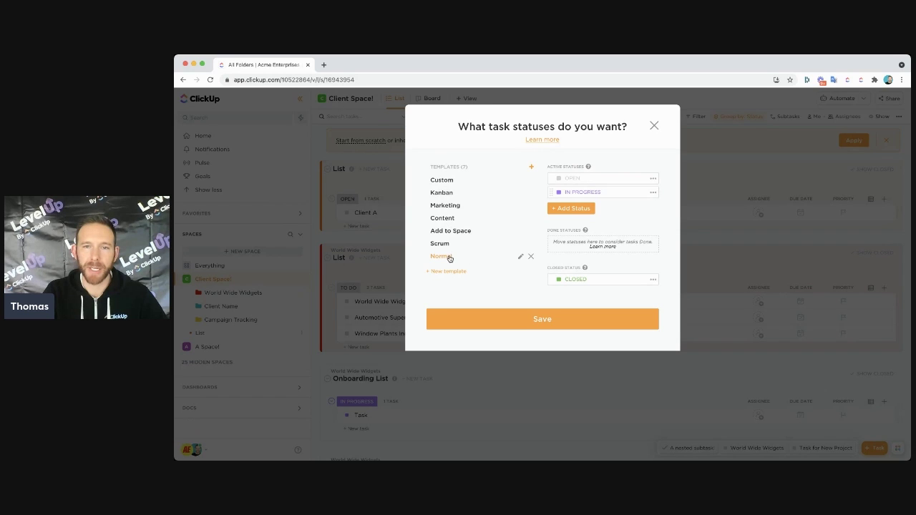
pyautogui.click(586, 321)
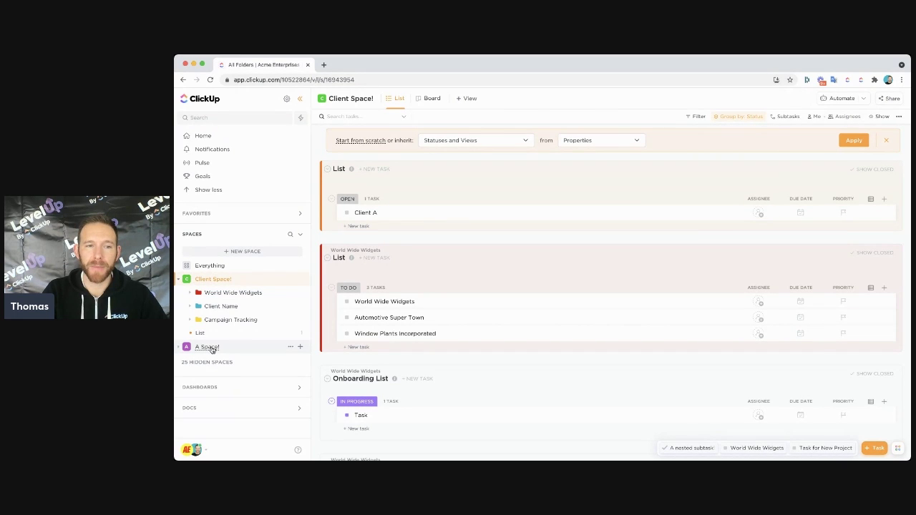
# View the task statuses set for A Space! and leave them without saving.
pyautogui.click(289, 347)
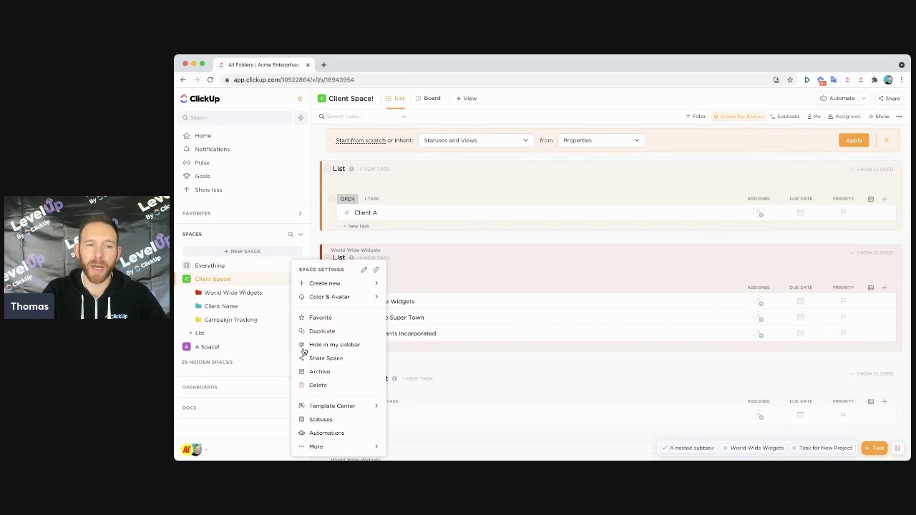
pyautogui.click(320, 419)
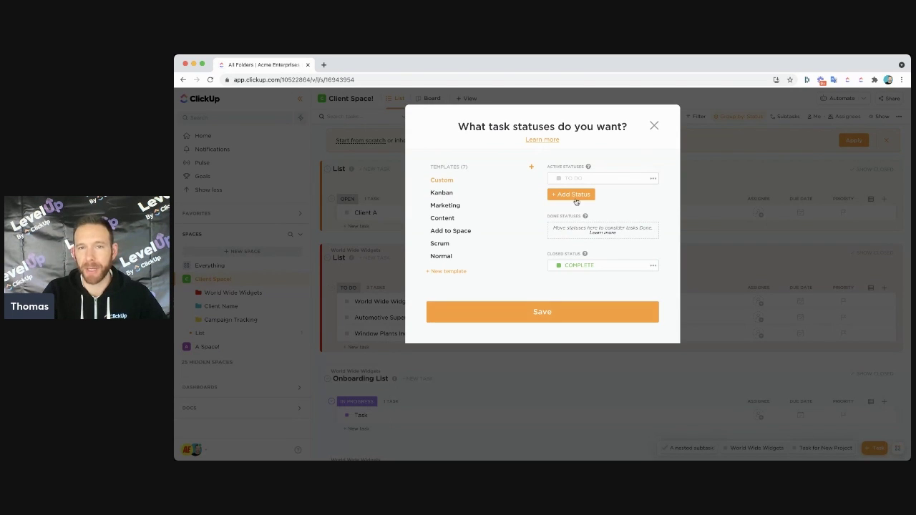
pyautogui.click(654, 126)
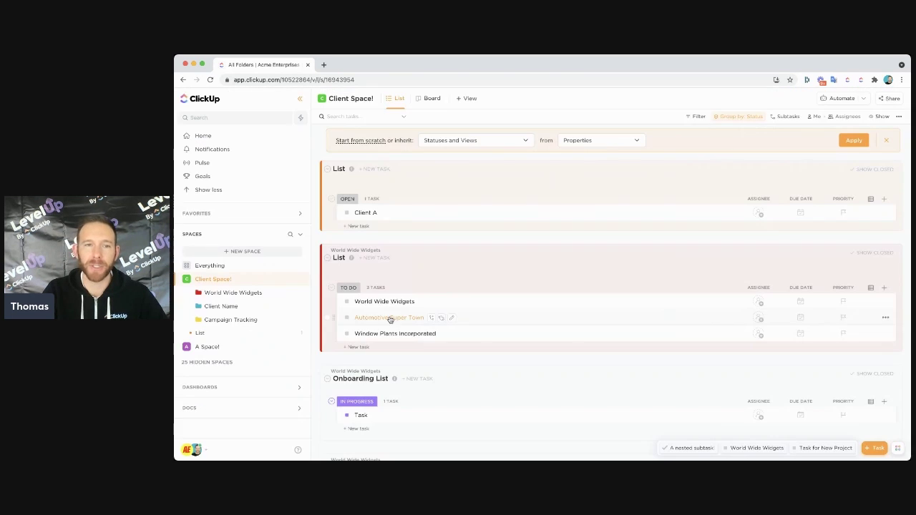
# Expand the World Wide Widgets folder and compare its Use Space statuses and Custom status options, without saving.
pyautogui.click(190, 293)
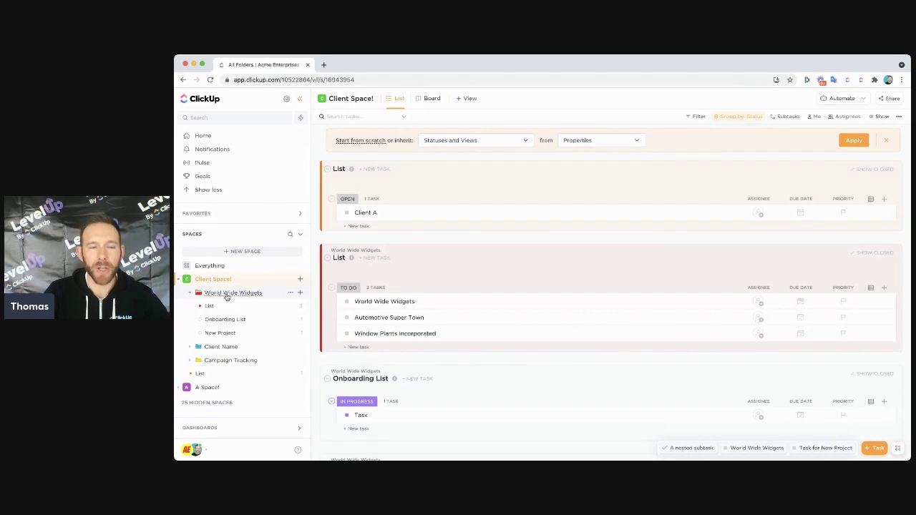
pyautogui.click(289, 293)
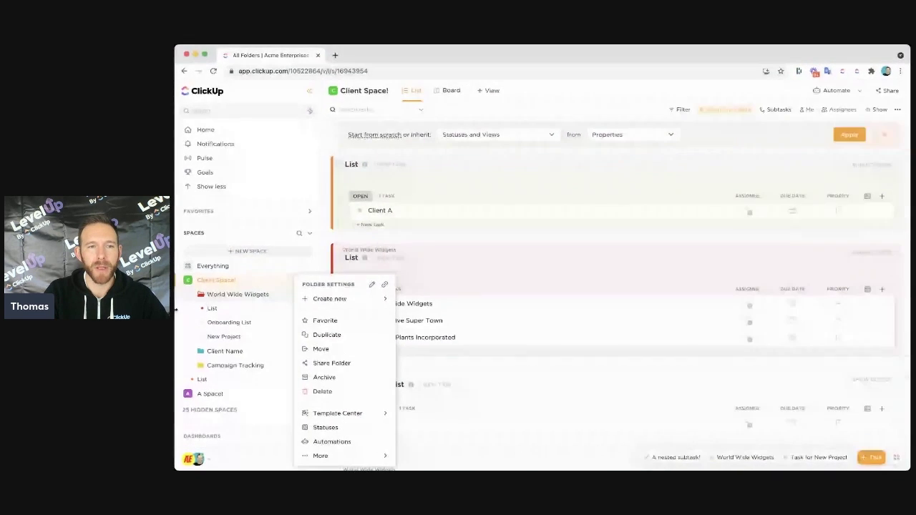
pyautogui.click(342, 433)
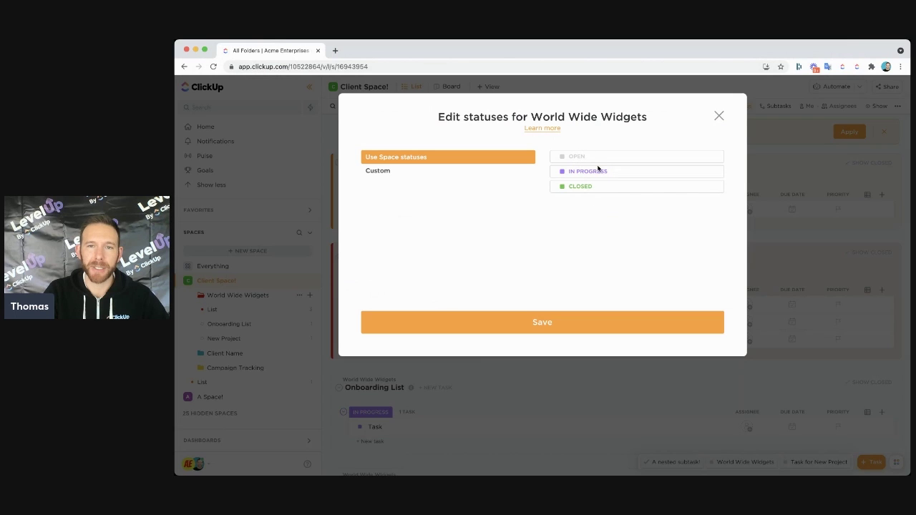
pyautogui.click(382, 172)
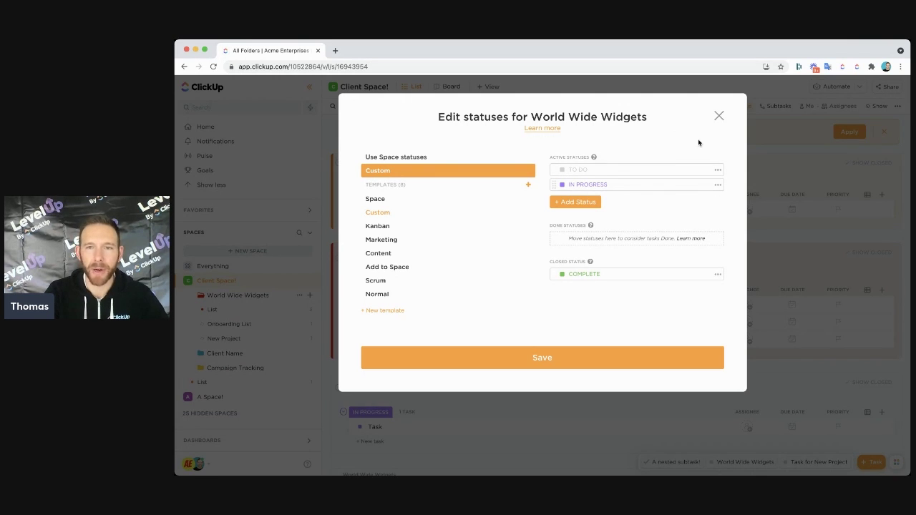
pyautogui.click(719, 116)
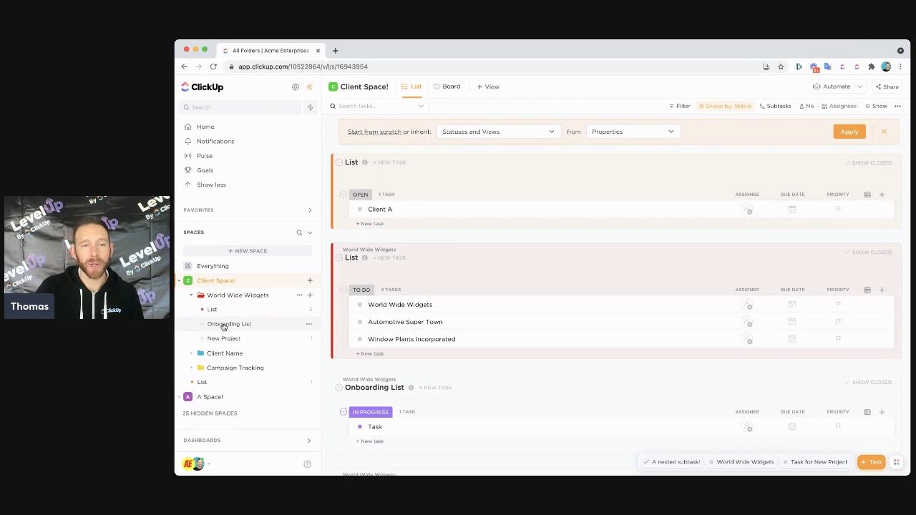
# Show the Onboarding List and view its list status options, without saving.
pyautogui.click(222, 323)
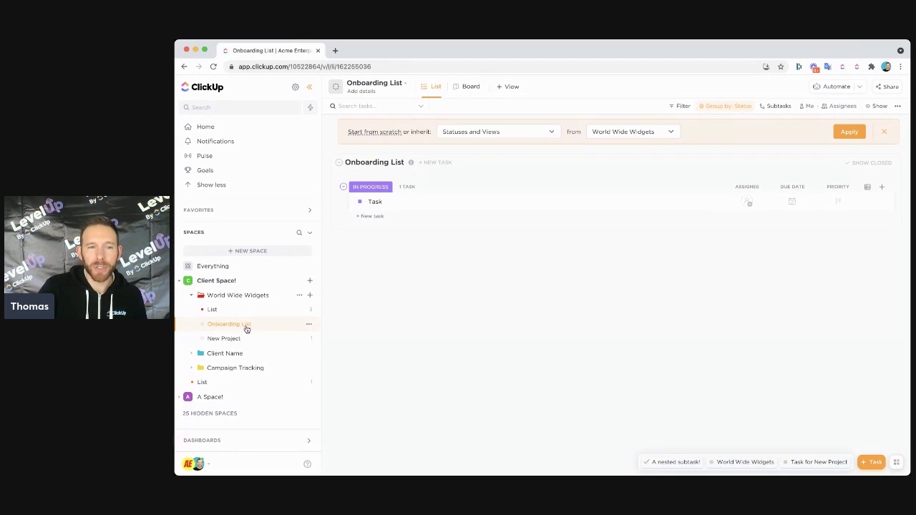
pyautogui.click(309, 326)
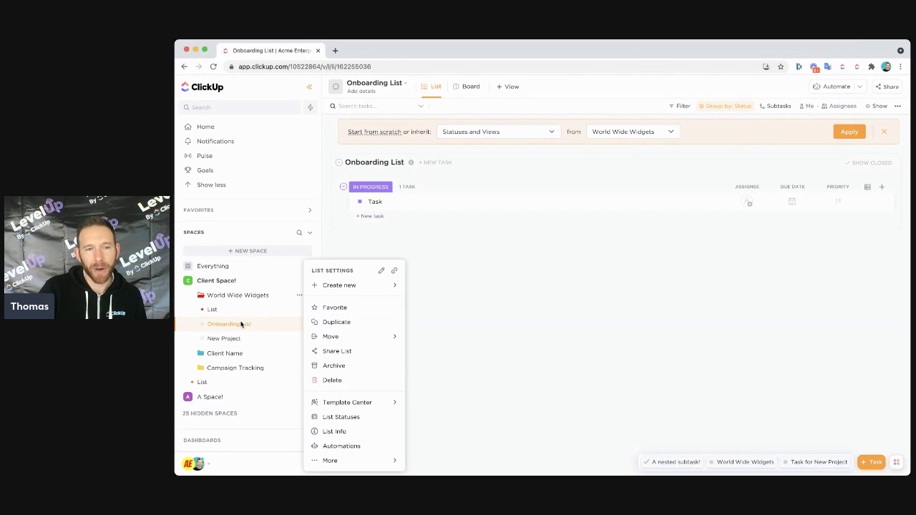
pyautogui.click(343, 417)
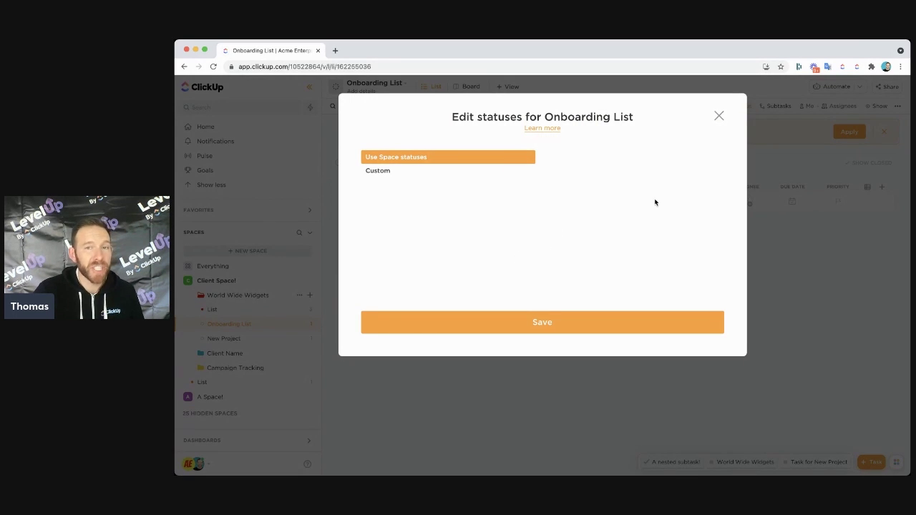
pyautogui.click(720, 117)
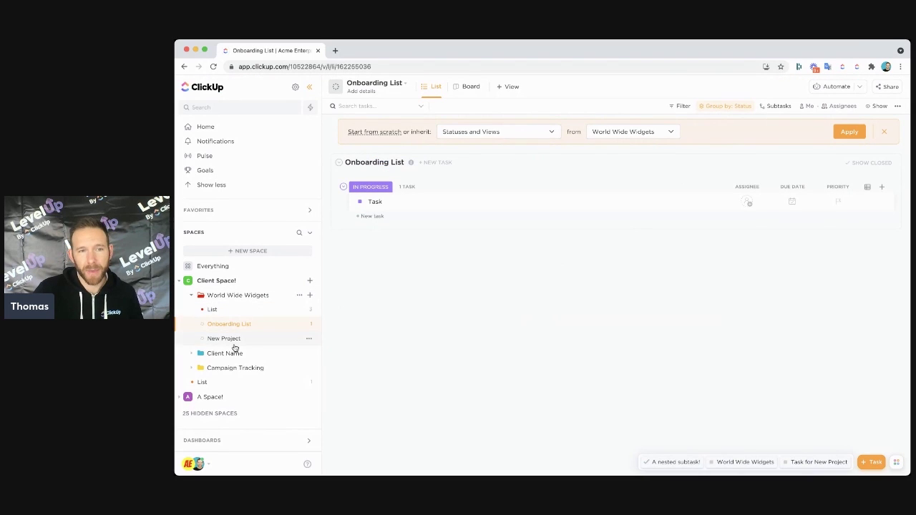
# Collapse the World Wide Widgets folder and expand the Client Name folder.
pyautogui.click(194, 296)
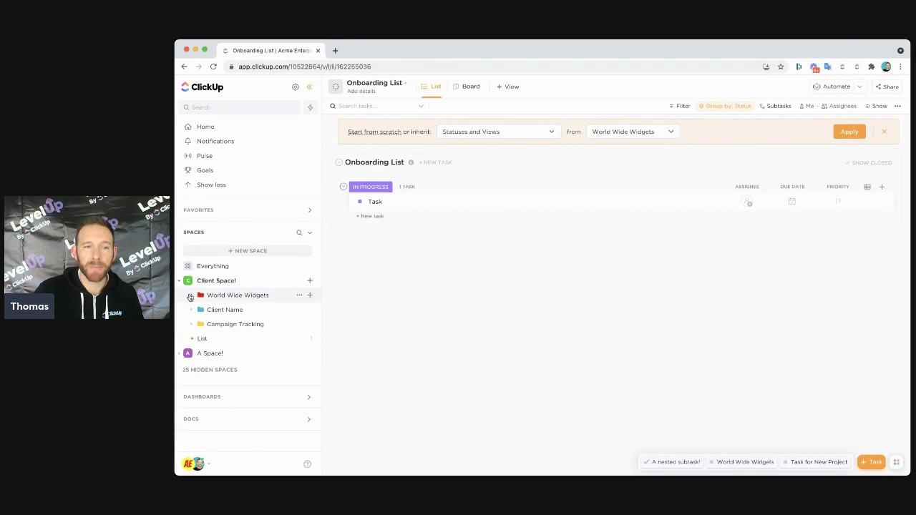
pyautogui.click(190, 296)
pyautogui.click(190, 296)
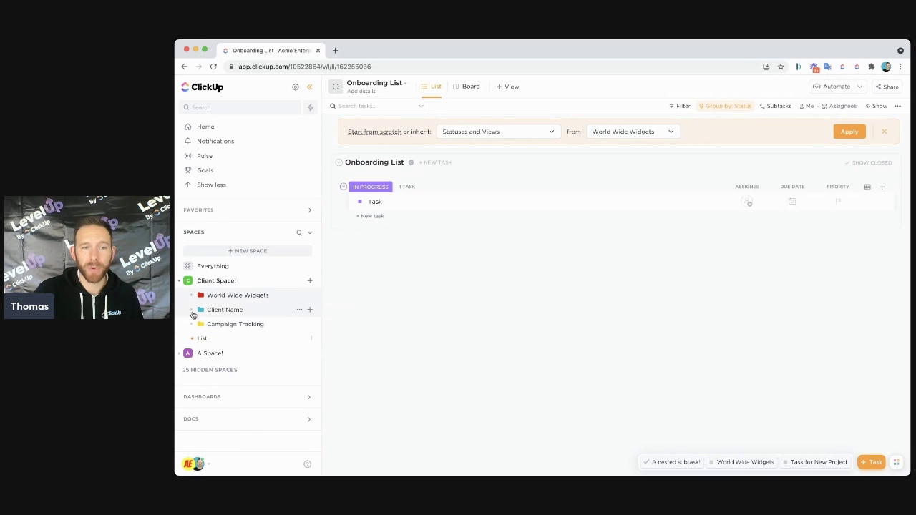
pyautogui.click(192, 311)
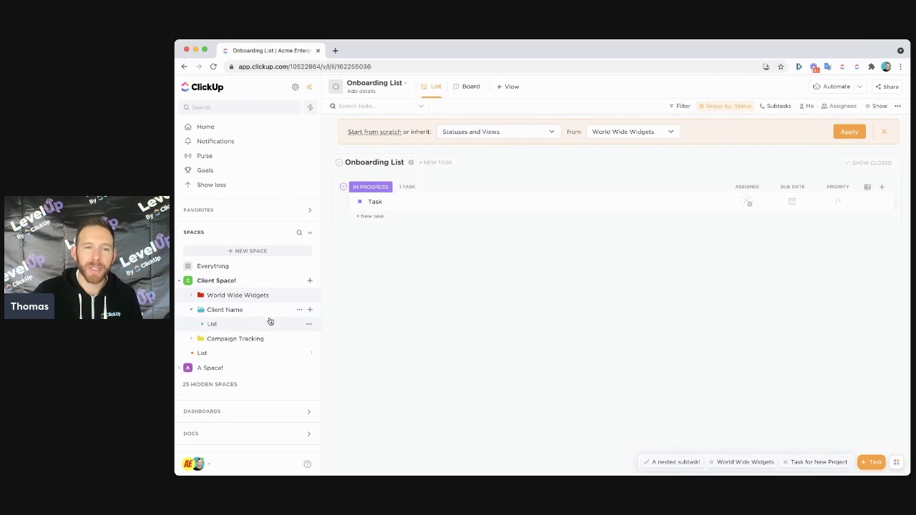
# View the Client Name folder's settings and its Template Center options, without choosing any.
pyautogui.click(299, 310)
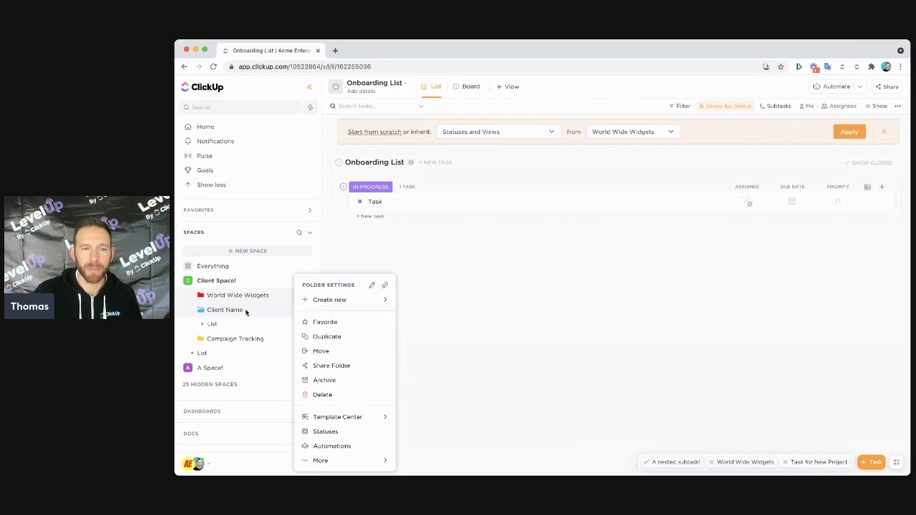
pyautogui.click(277, 318)
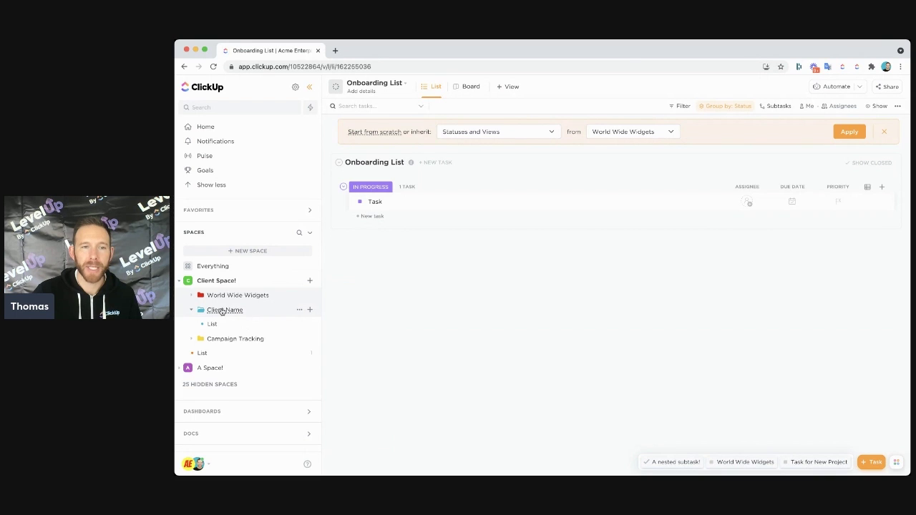
pyautogui.click(201, 312)
pyautogui.click(200, 312)
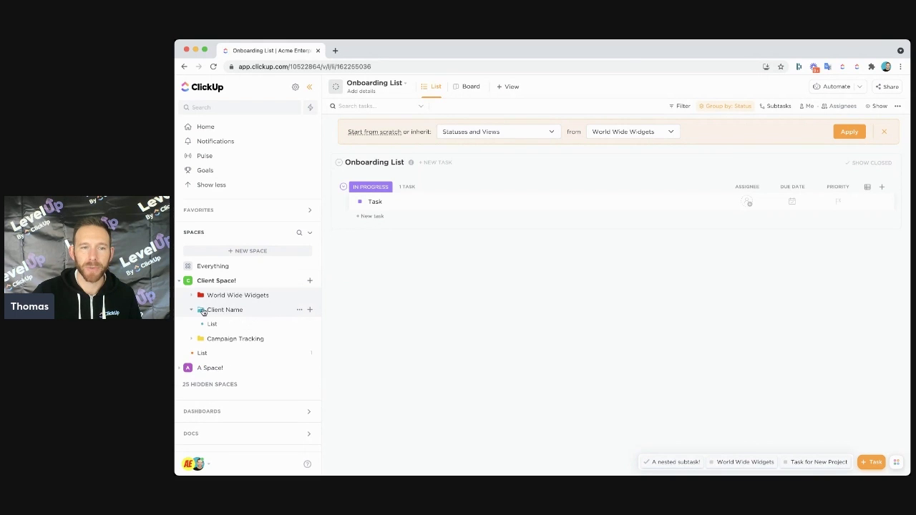
pyautogui.click(299, 309)
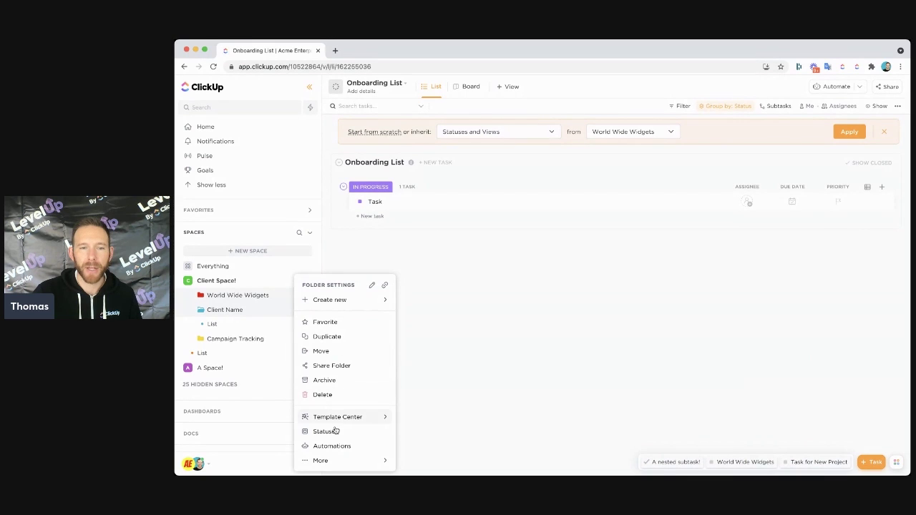
pyautogui.moveTo(337, 419)
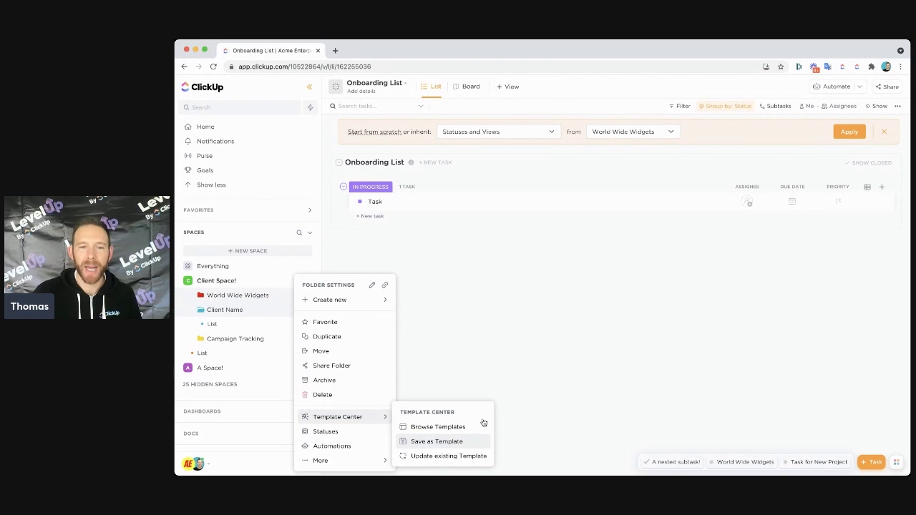
pyautogui.click(280, 271)
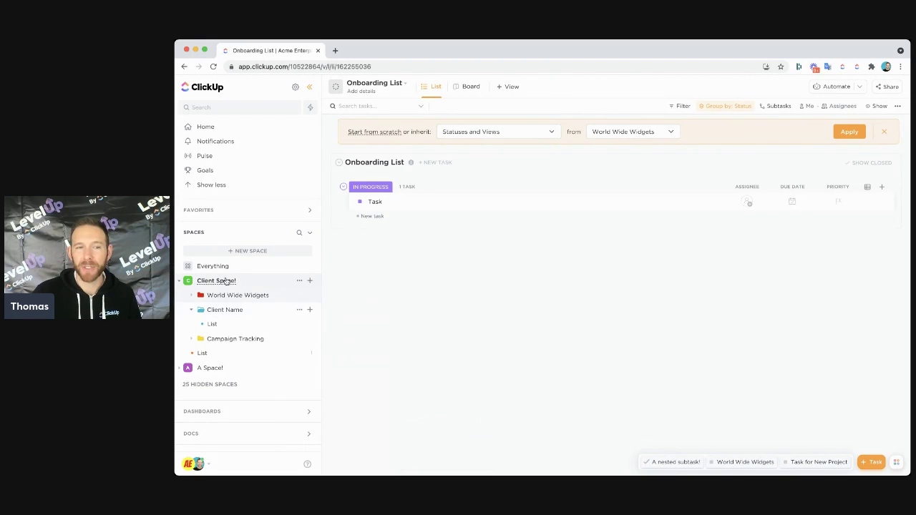
# Start a new folder in Client Space!, browse the available folder templates, and exit without creating it.
pyautogui.click(311, 282)
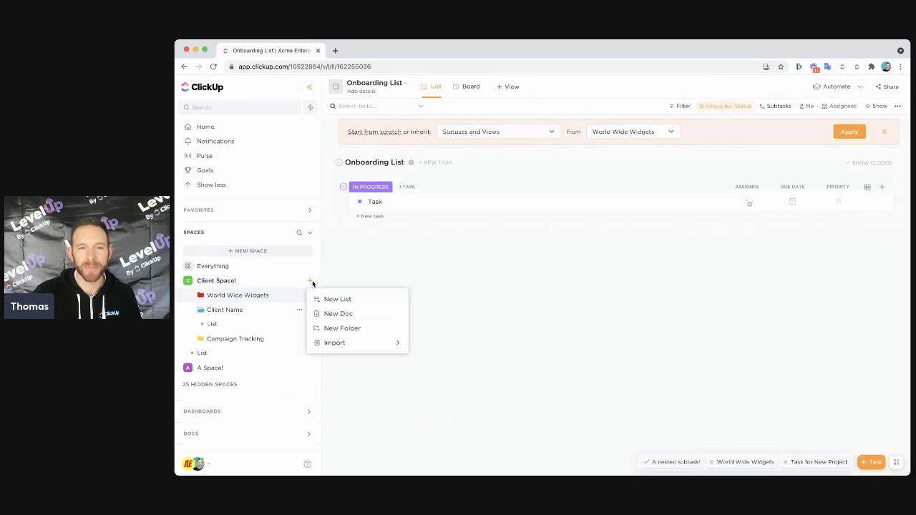
pyautogui.click(336, 327)
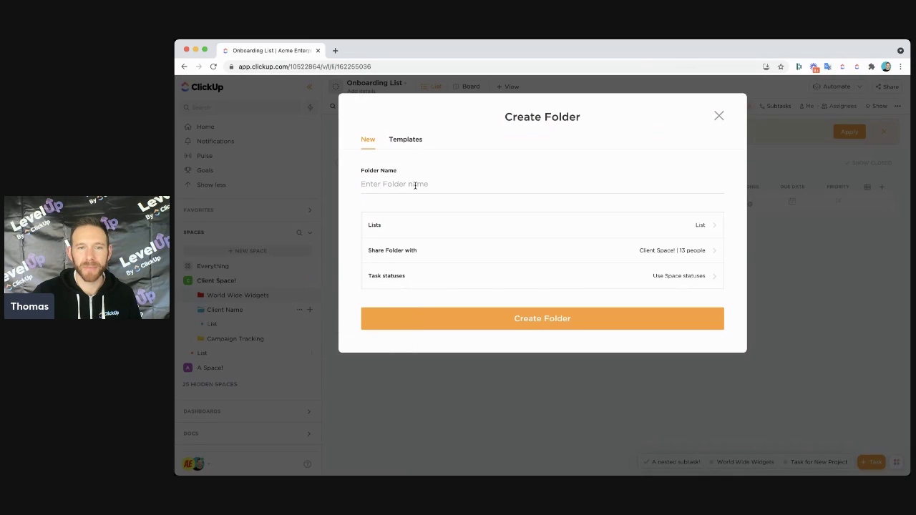
pyautogui.click(405, 139)
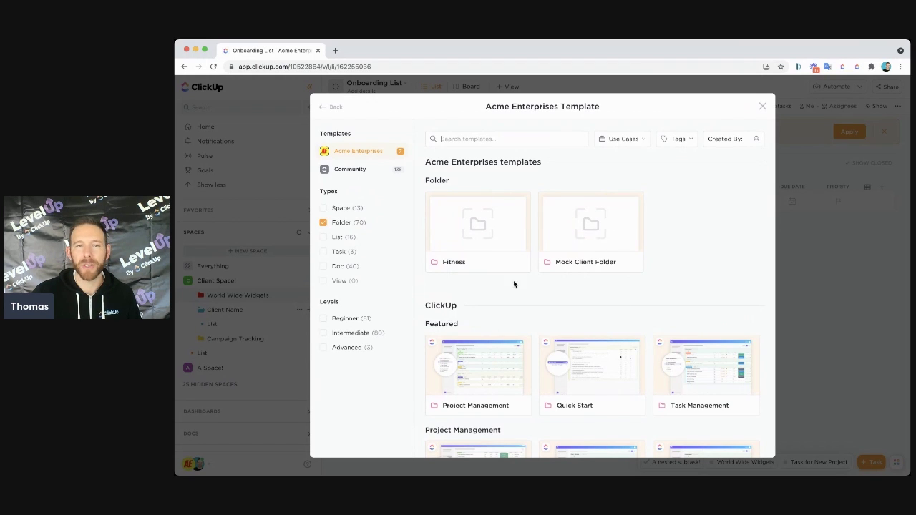
pyautogui.scroll(-1, 593, 233)
pyautogui.scroll(1, 527, 254)
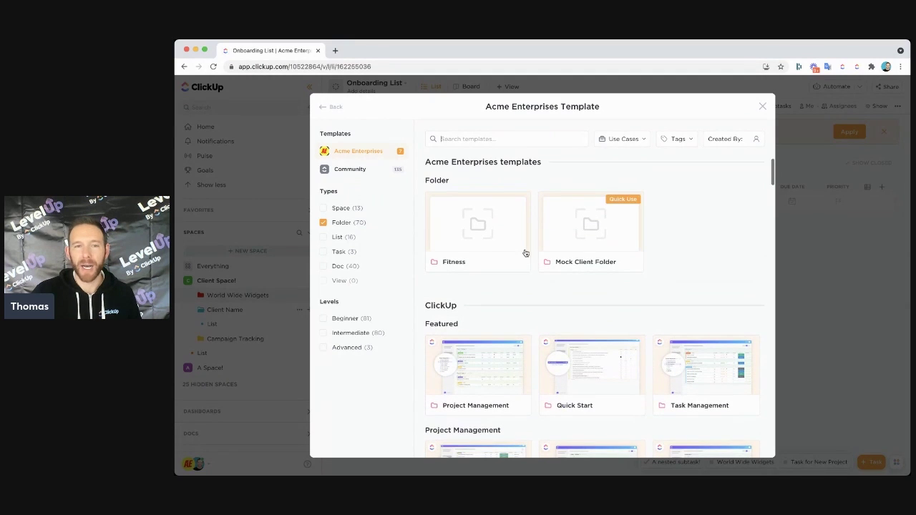
pyautogui.click(763, 106)
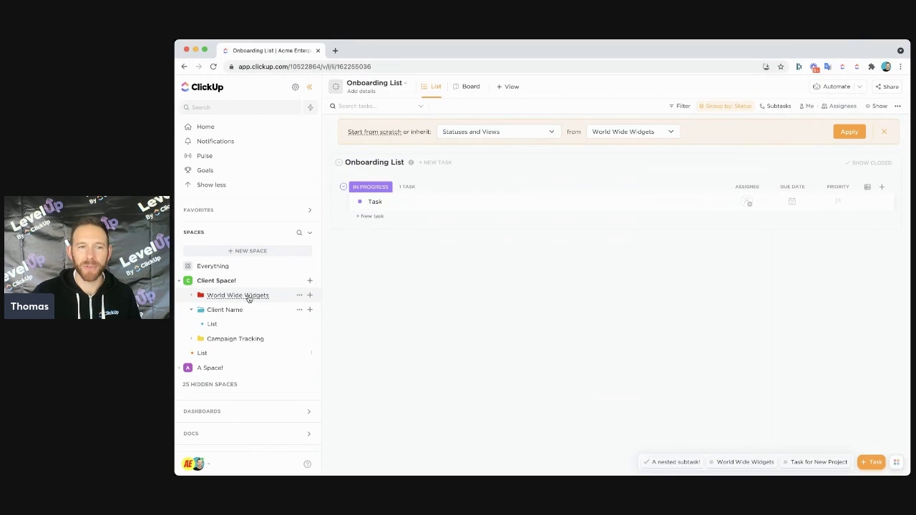
# View the lists in the World Wide Widgets folder and collapse both it and the Client Name folder.
pyautogui.click(191, 295)
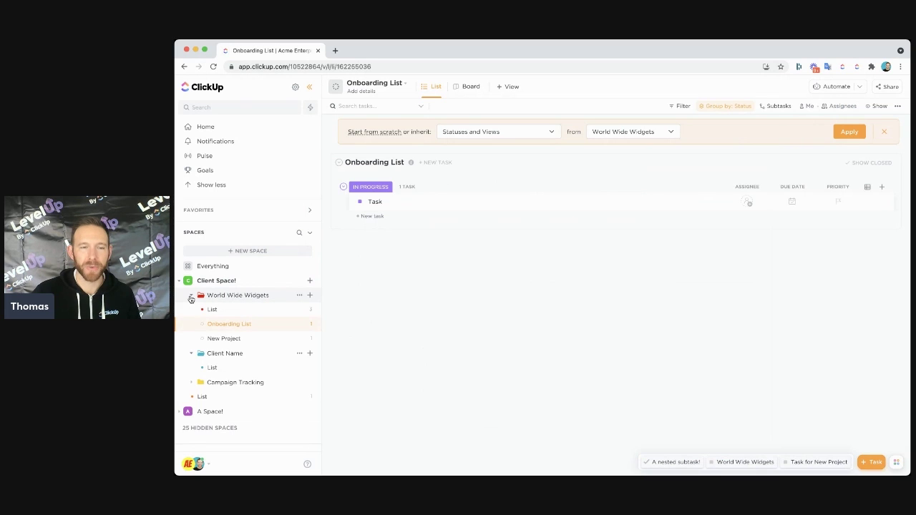
pyautogui.click(192, 296)
pyautogui.click(191, 310)
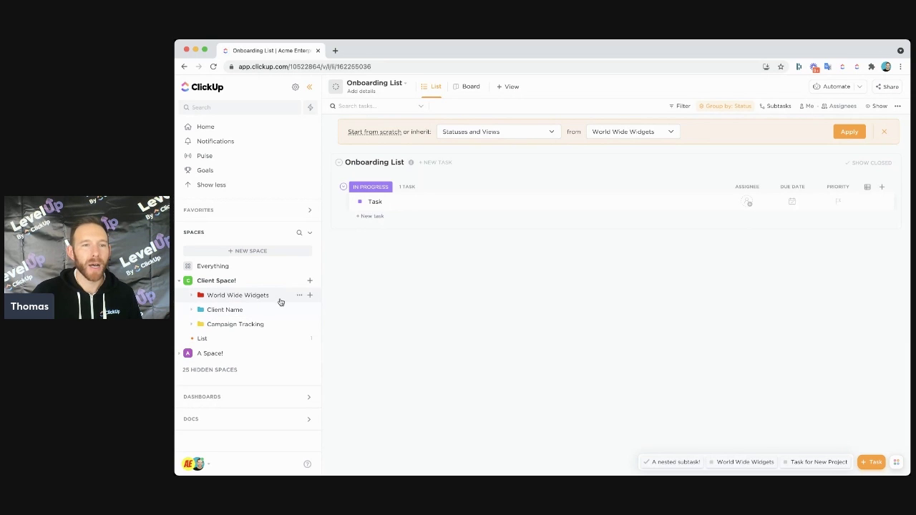
# Collapse Client Space!, view the folder and lists inside A Space!, and expand Client Space! again to show its folders.
pyautogui.click(180, 282)
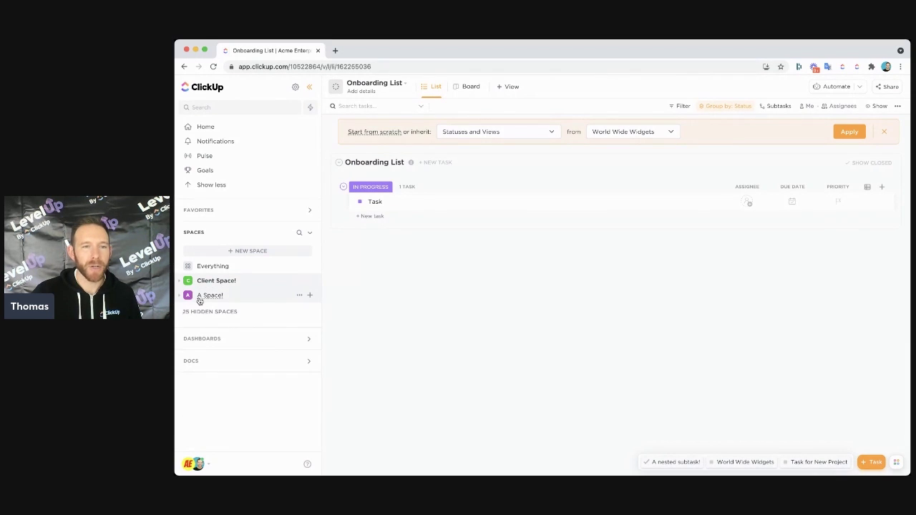
pyautogui.click(180, 296)
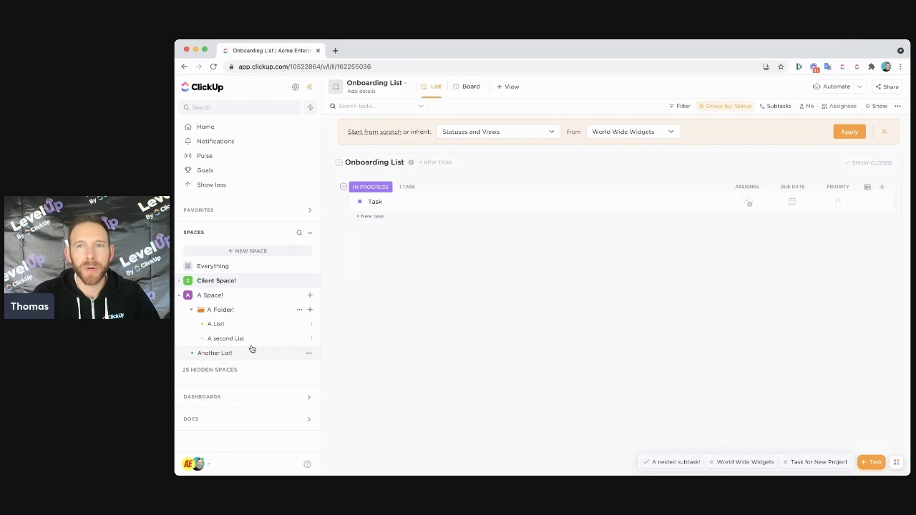
pyautogui.click(180, 295)
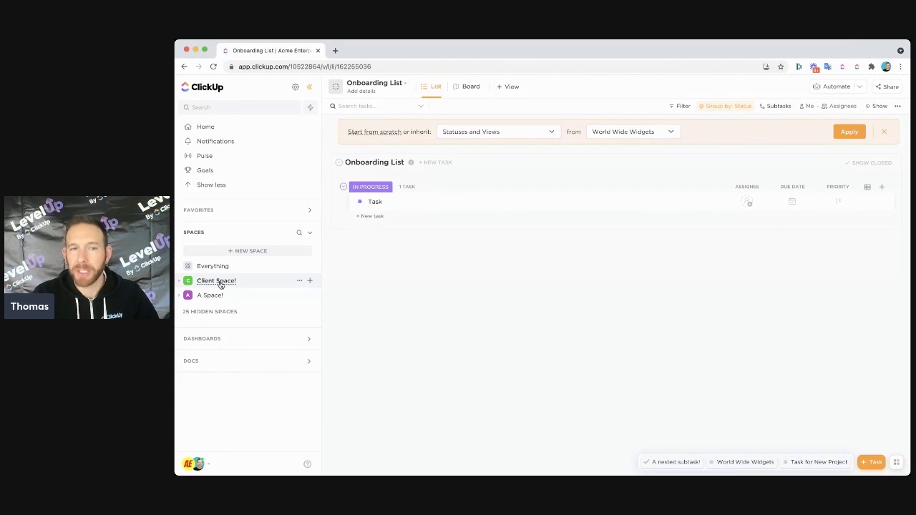
pyautogui.click(179, 282)
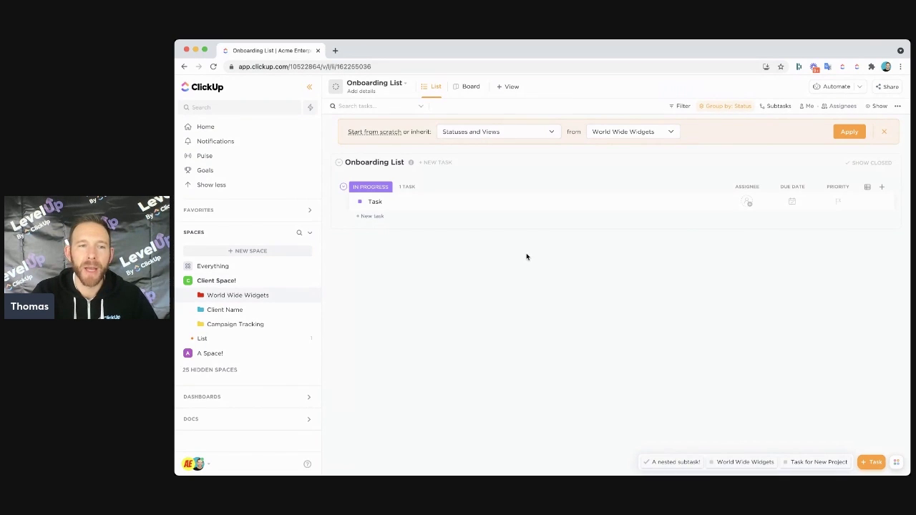
pyautogui.click(193, 296)
pyautogui.click(194, 295)
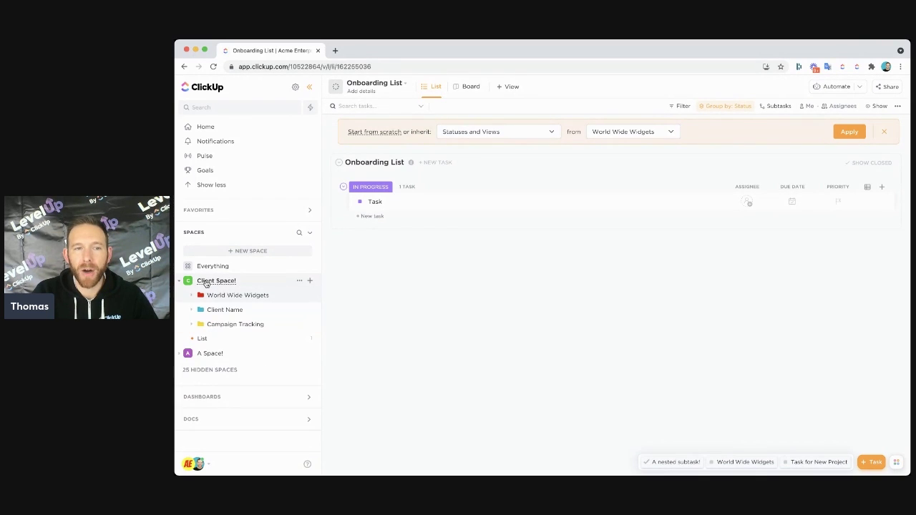